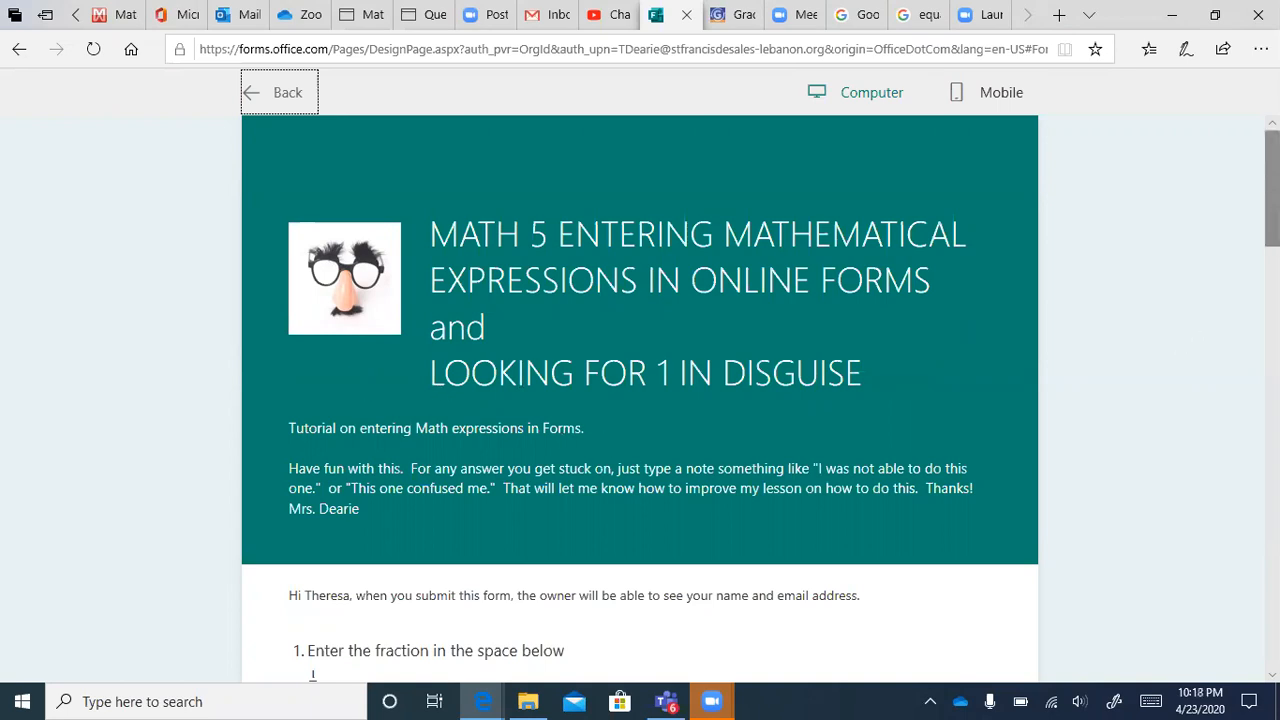
Step: Answer question 1 with the stacked fraction 1/2, using the math editor's fraction template, and confirm it
{"action": "scroll", "coordinate": [640, 400], "scroll_direction": "down", "scroll_amount": 1}
{"action": "scroll", "coordinate": [640, 400], "scroll_direction": "down", "scroll_amount": 2}
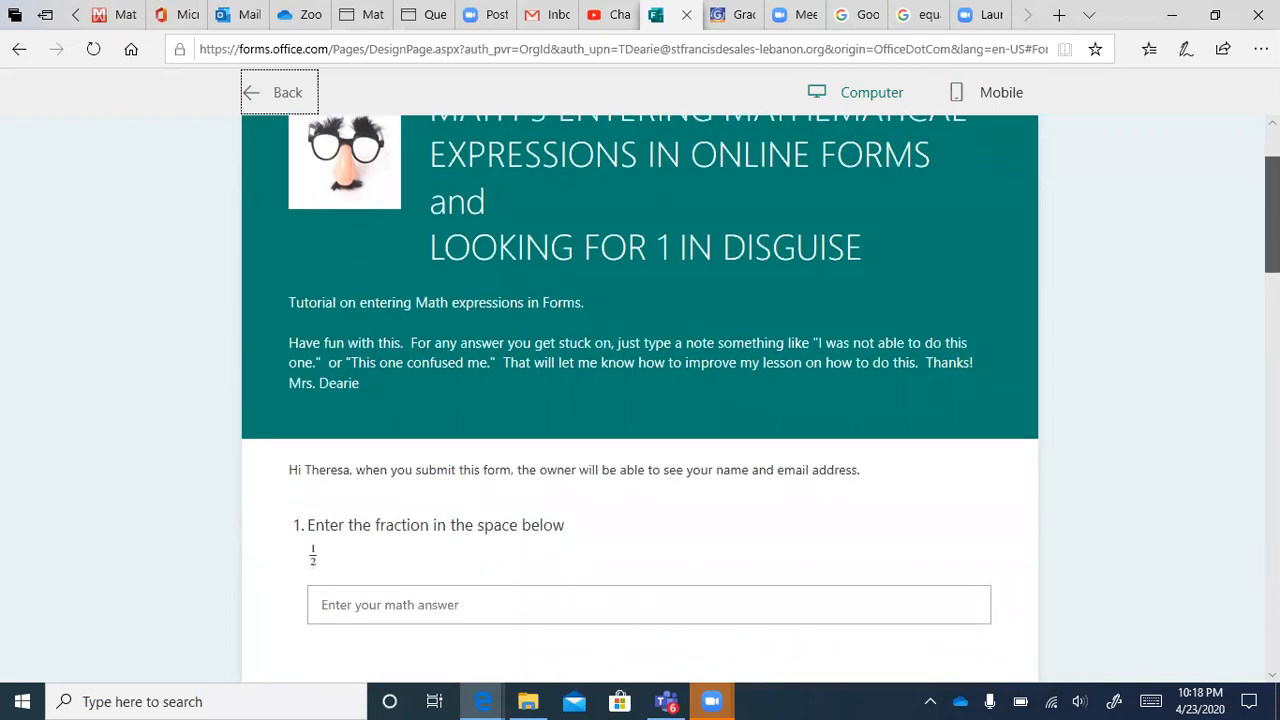
{"action": "scroll", "coordinate": [640, 400], "scroll_direction": "down", "scroll_amount": 1}
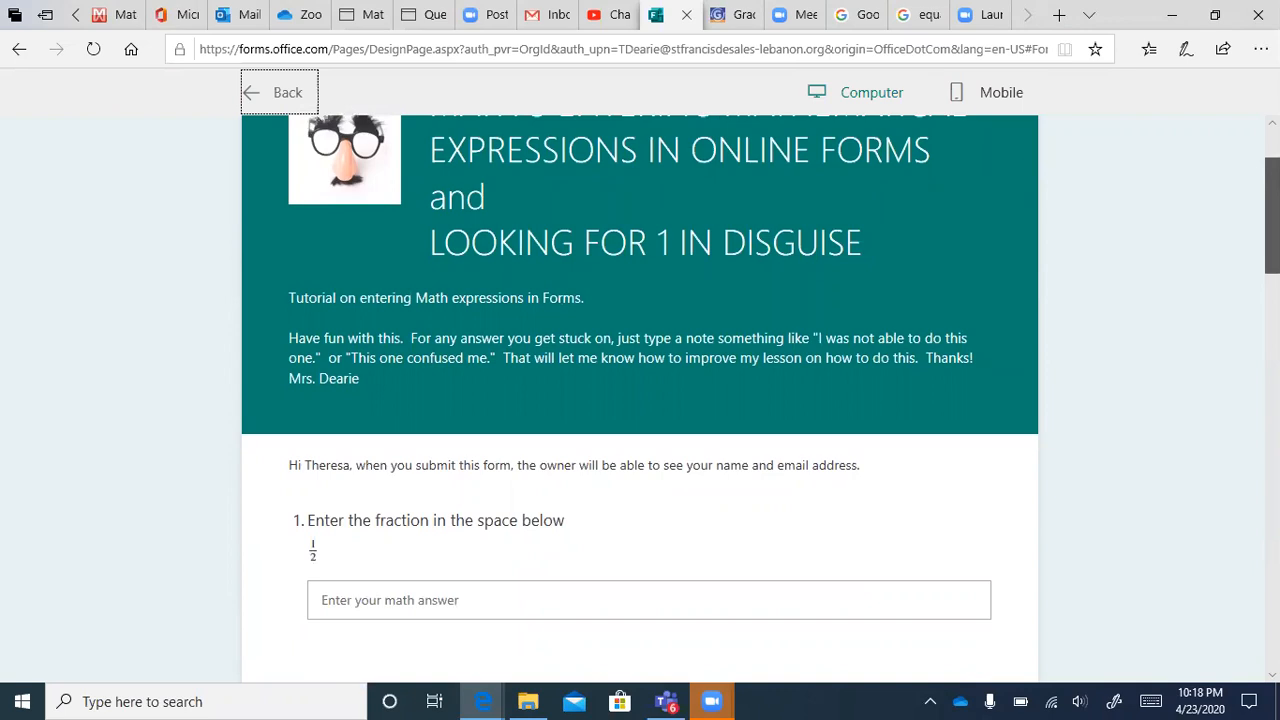
{"action": "scroll", "coordinate": [640, 400], "scroll_direction": "down", "scroll_amount": 1}
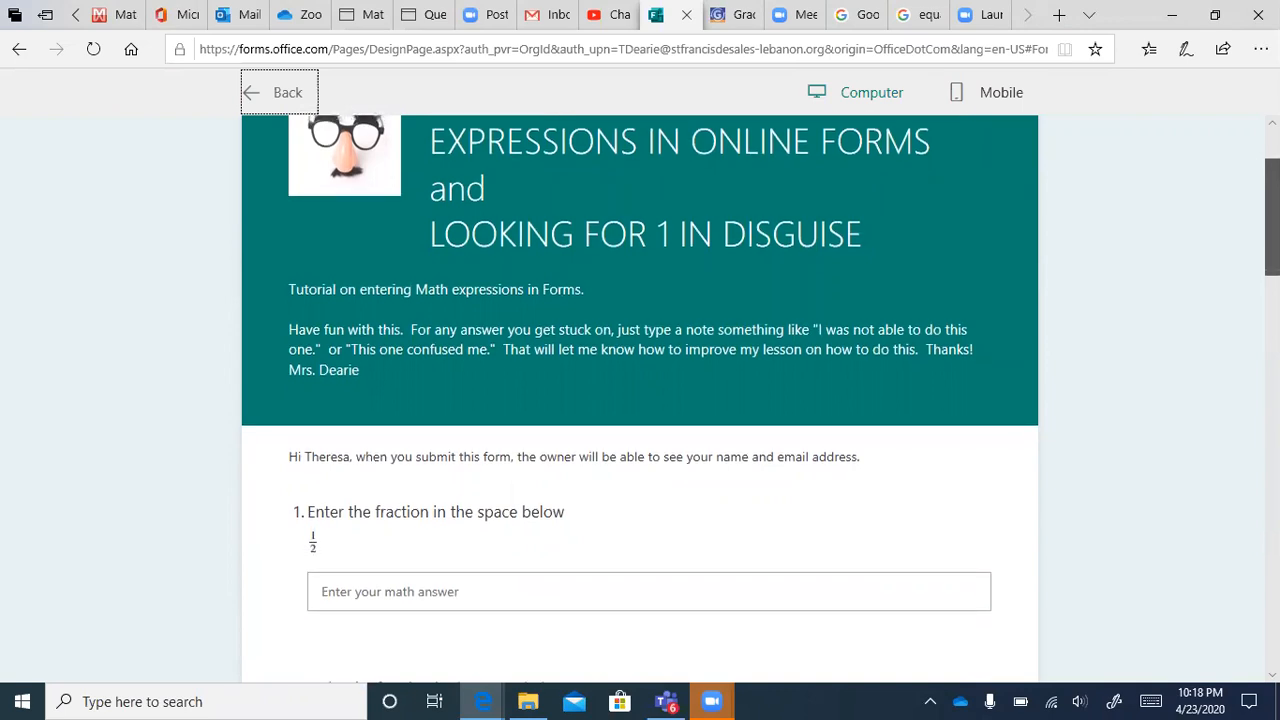
{"action": "scroll", "coordinate": [640, 400], "scroll_direction": "down", "scroll_amount": 2}
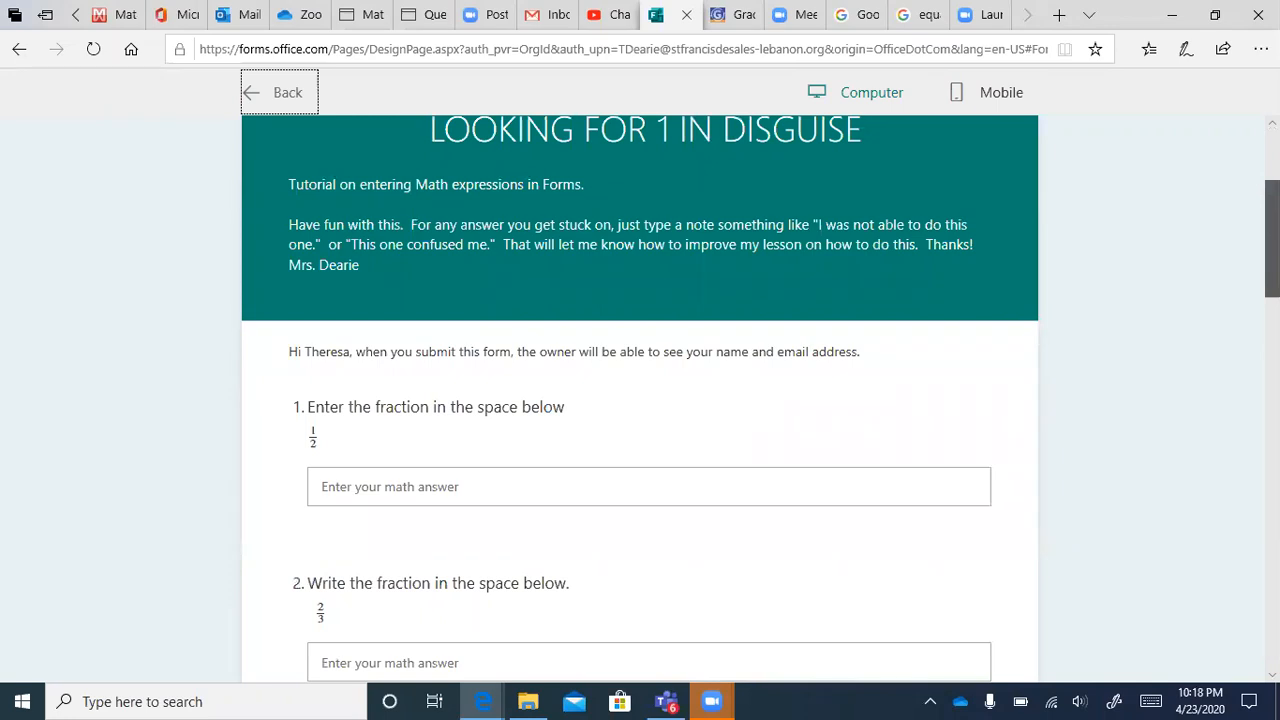
{"action": "scroll", "coordinate": [640, 400], "scroll_direction": "down", "scroll_amount": 1}
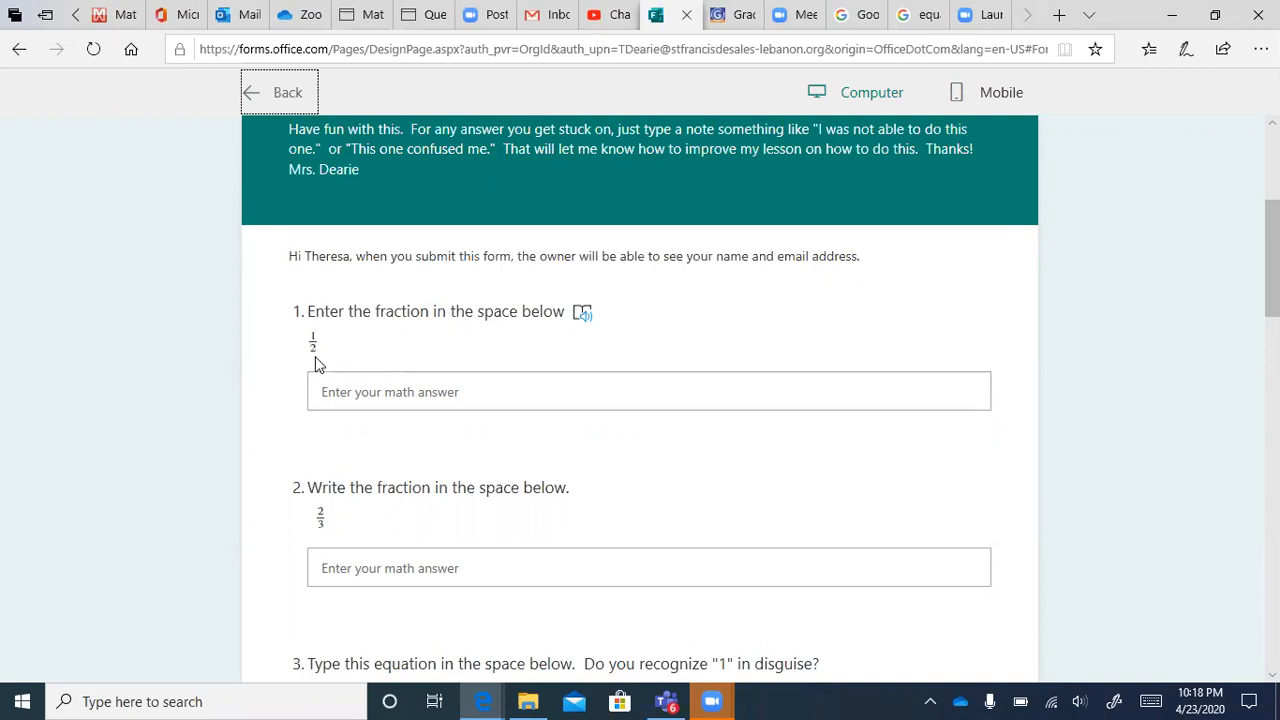
{"action": "left_click", "coordinate": [321, 391]}
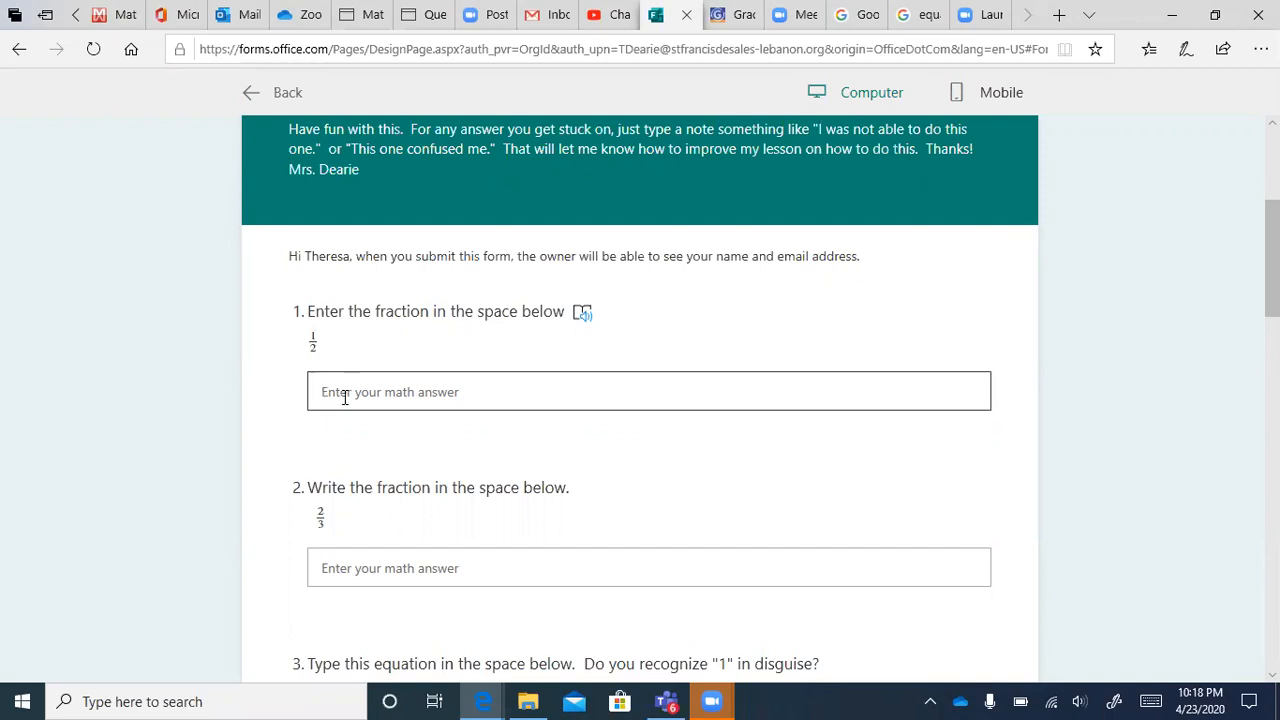
{"action": "left_click", "coordinate": [350, 396]}
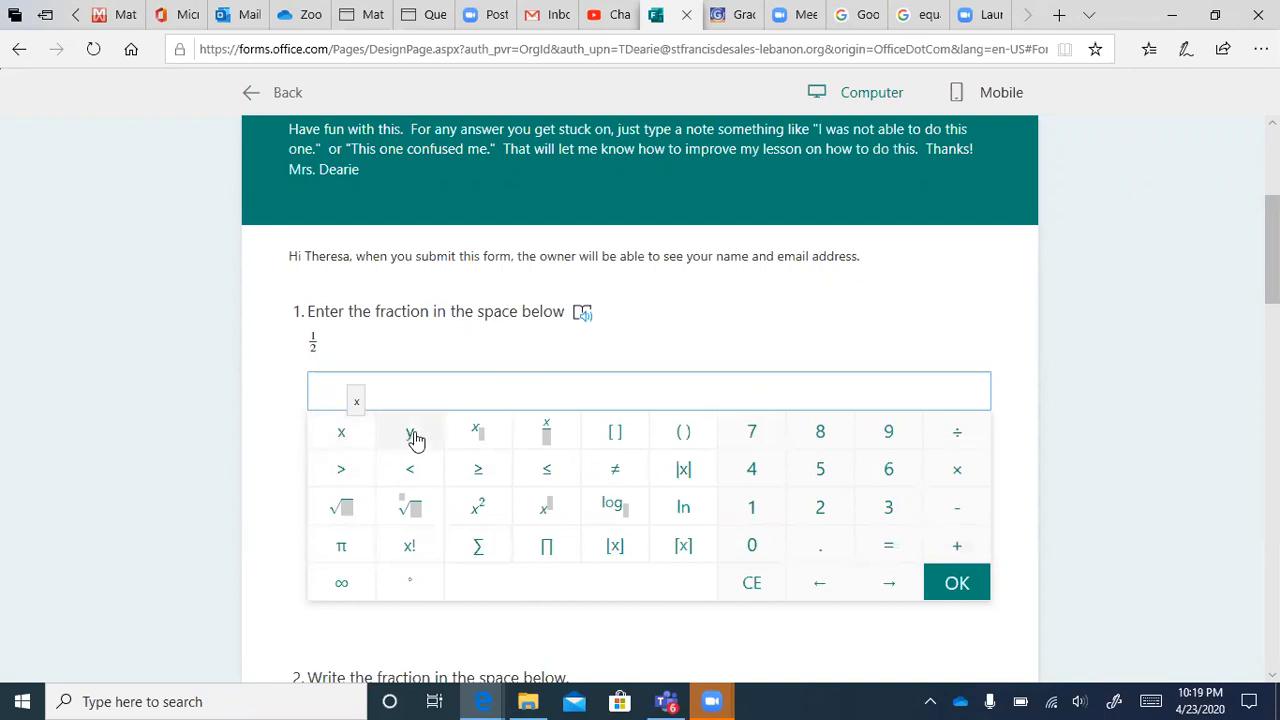
{"action": "left_click", "coordinate": [556, 440]}
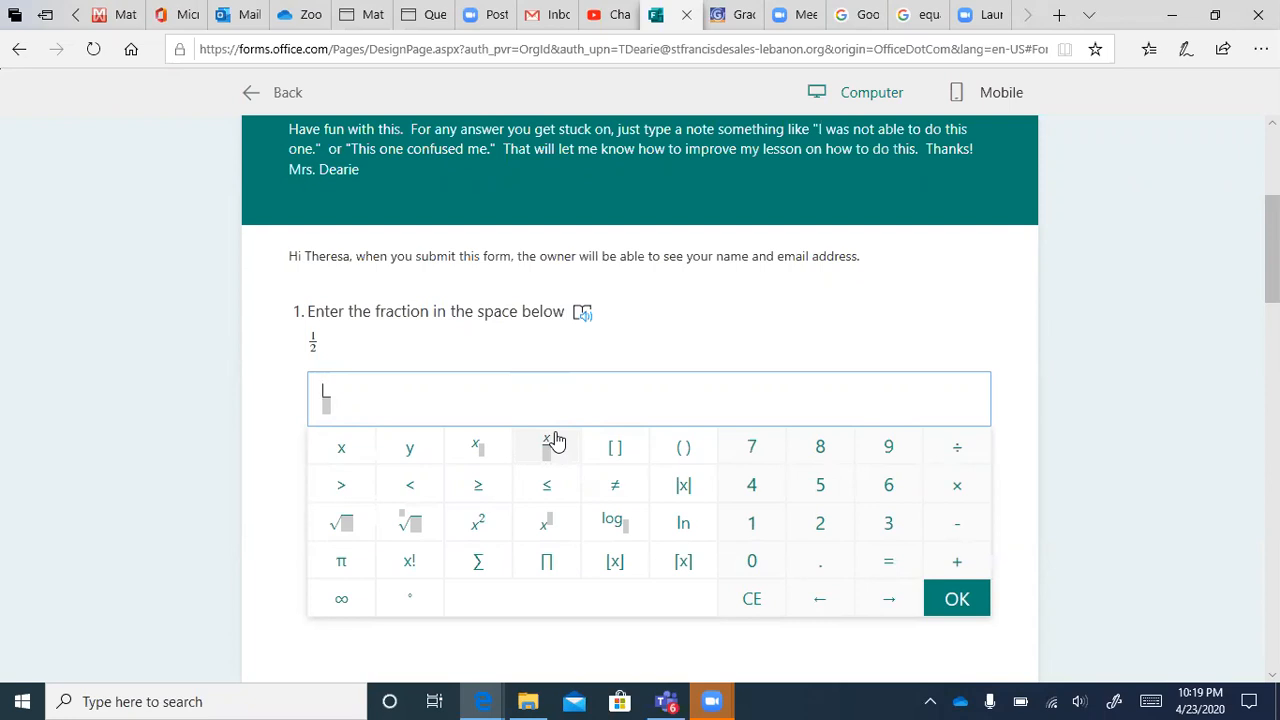
{"action": "type", "text": "1"}
{"action": "left_click", "coordinate": [326, 408]}
{"action": "type", "text": "2"}
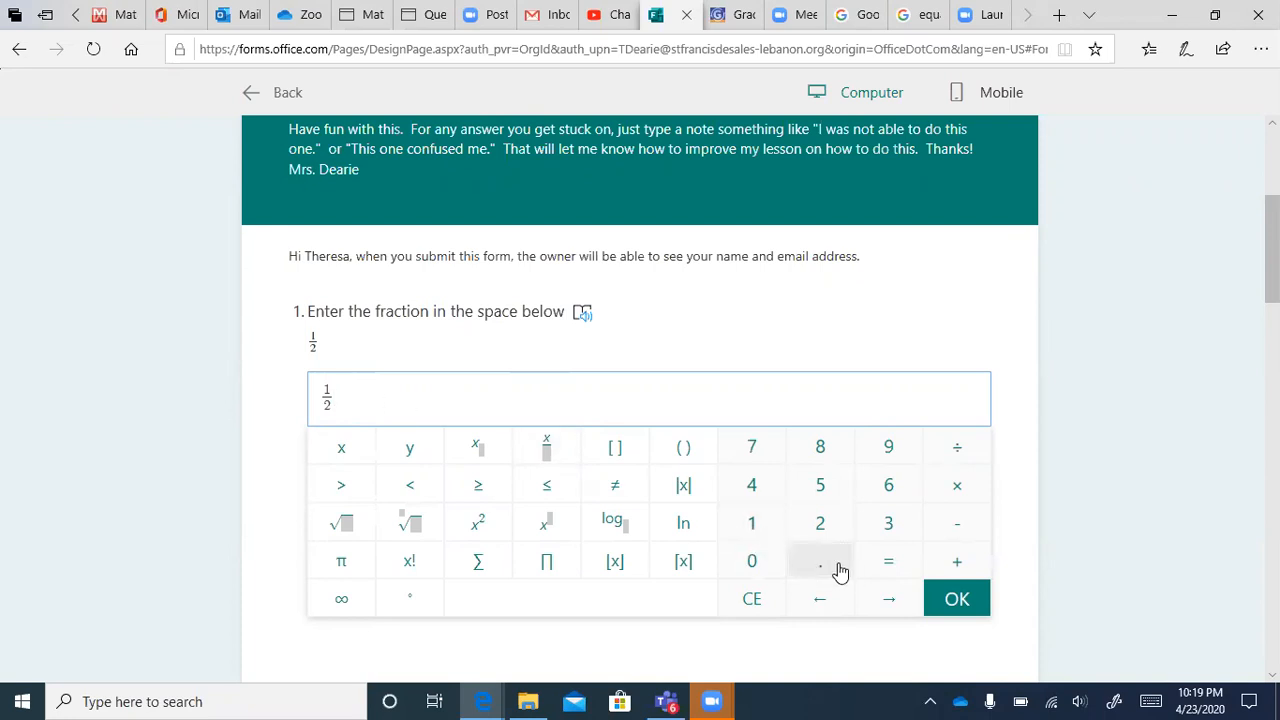
{"action": "left_click", "coordinate": [960, 604]}
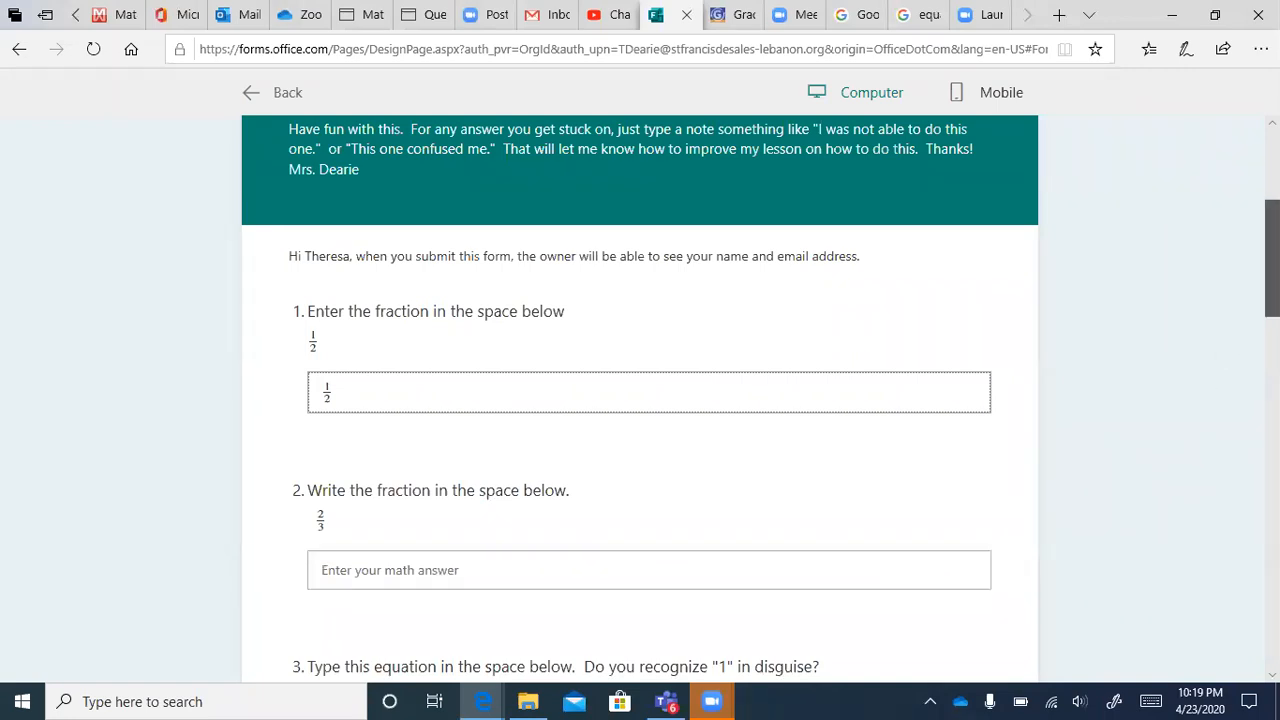
Step: Answer question 2 with the stacked fraction 2/3 and confirm the entry
{"action": "scroll", "coordinate": [640, 400], "scroll_direction": "down", "scroll_amount": 2}
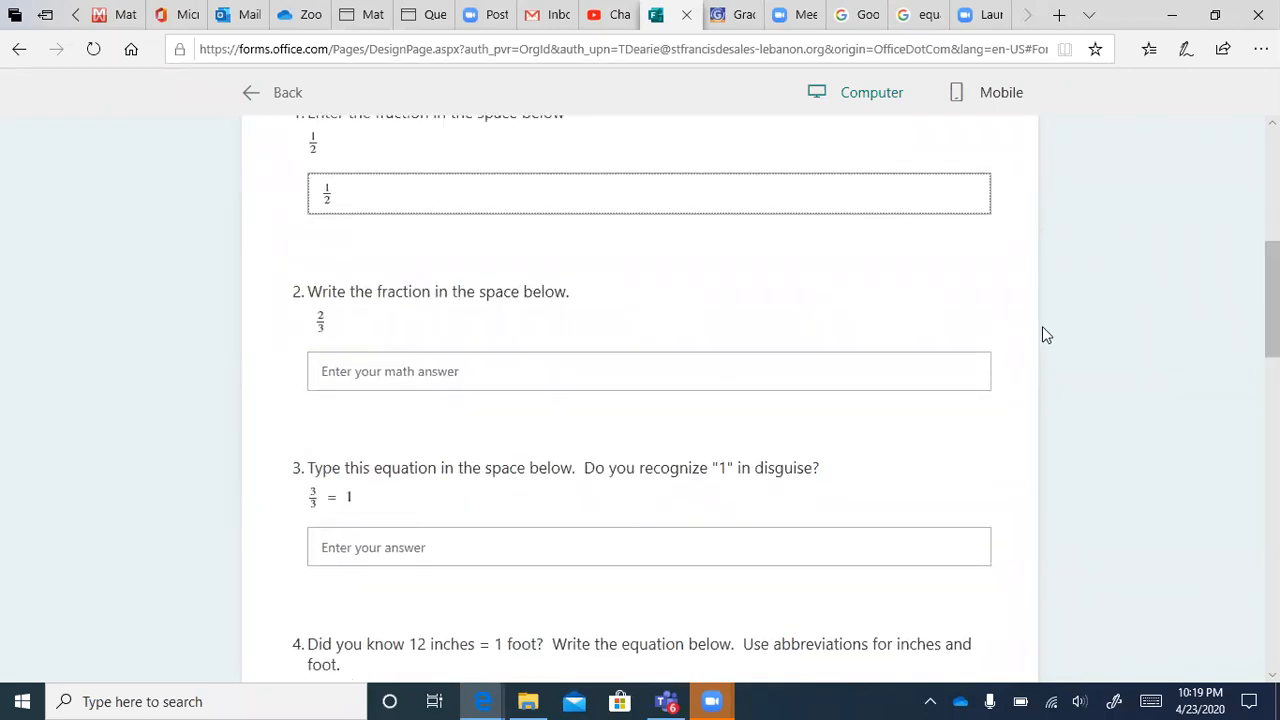
{"action": "left_click", "coordinate": [331, 377]}
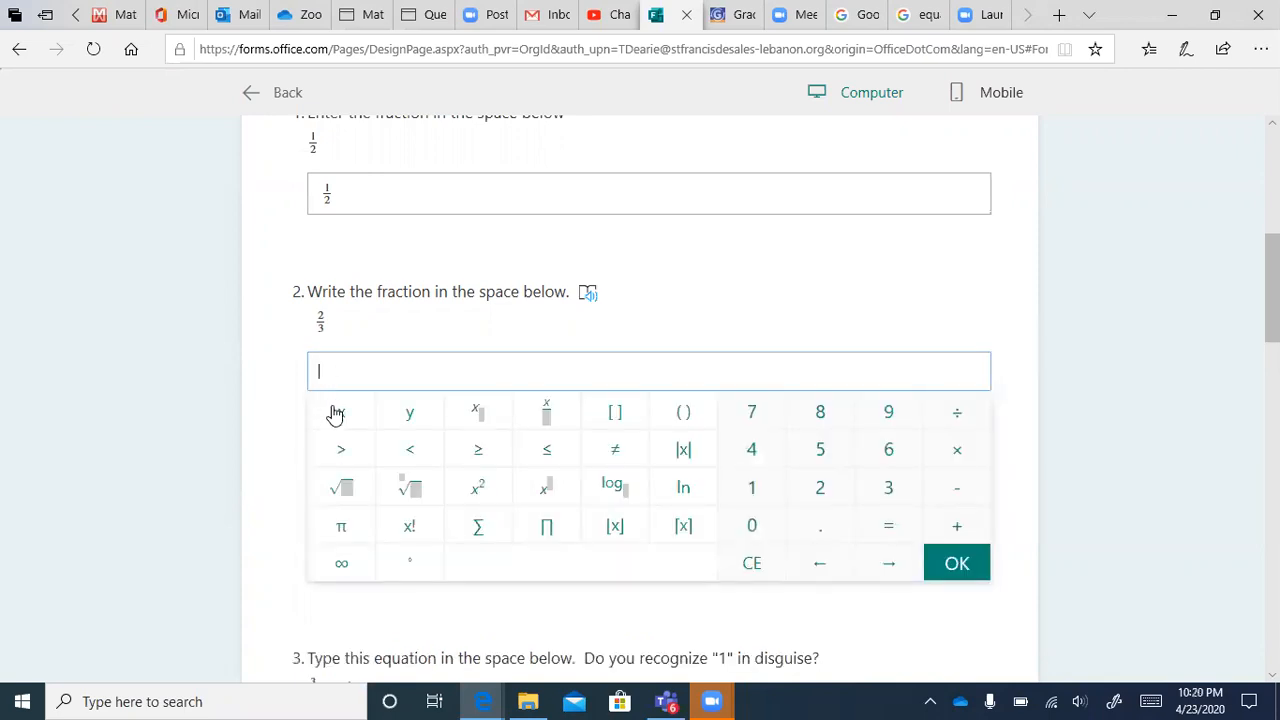
{"action": "left_click", "coordinate": [560, 413]}
{"action": "type", "text": "2"}
{"action": "left_click", "coordinate": [326, 388]}
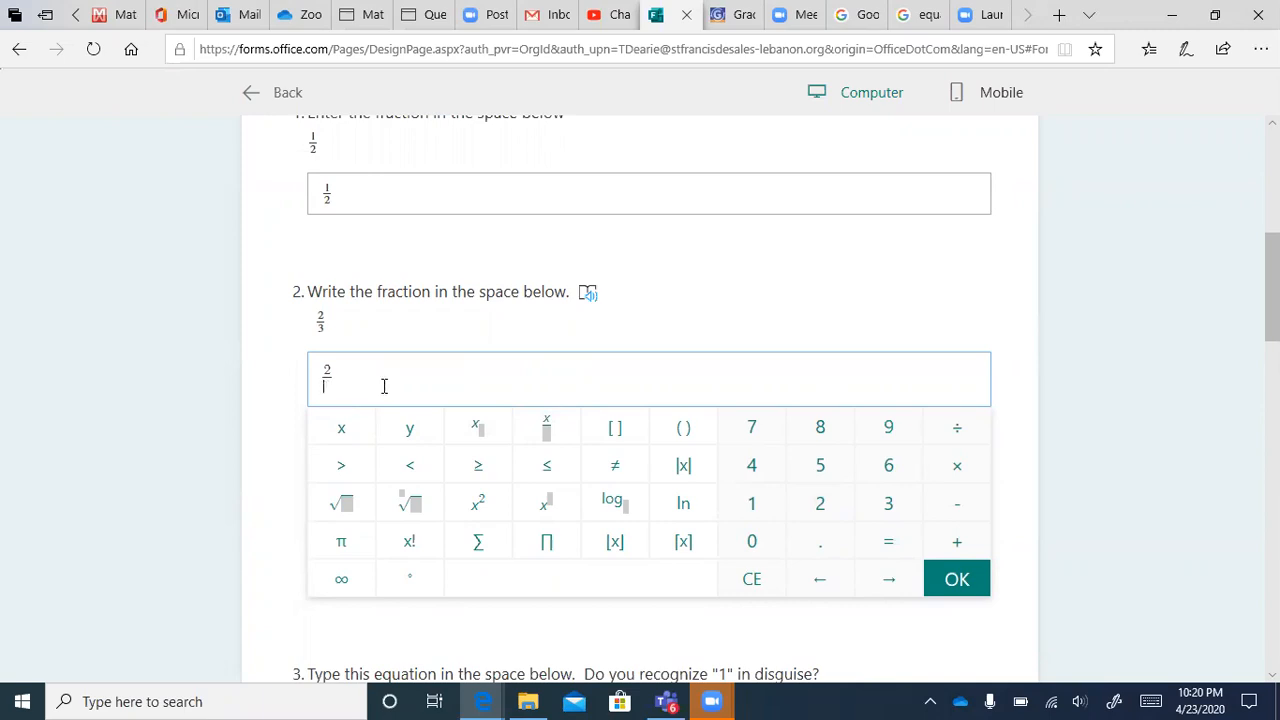
{"action": "type", "text": "3"}
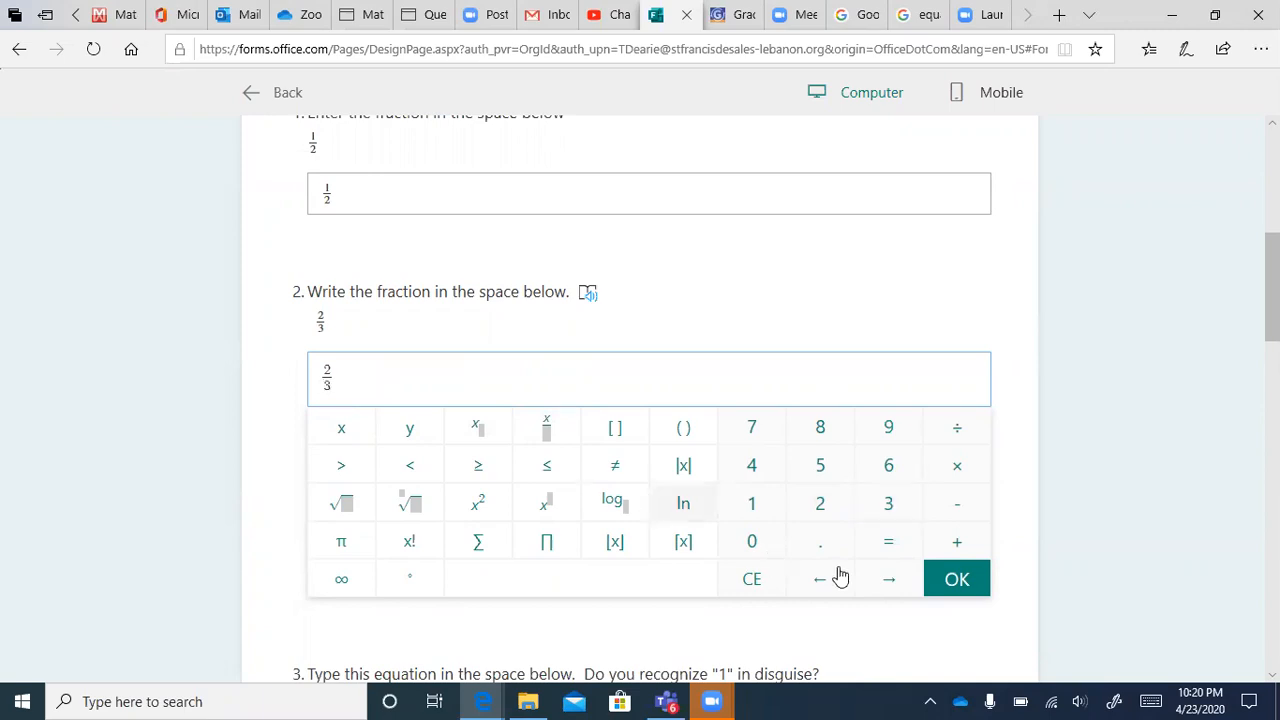
{"action": "left_click", "coordinate": [956, 584]}
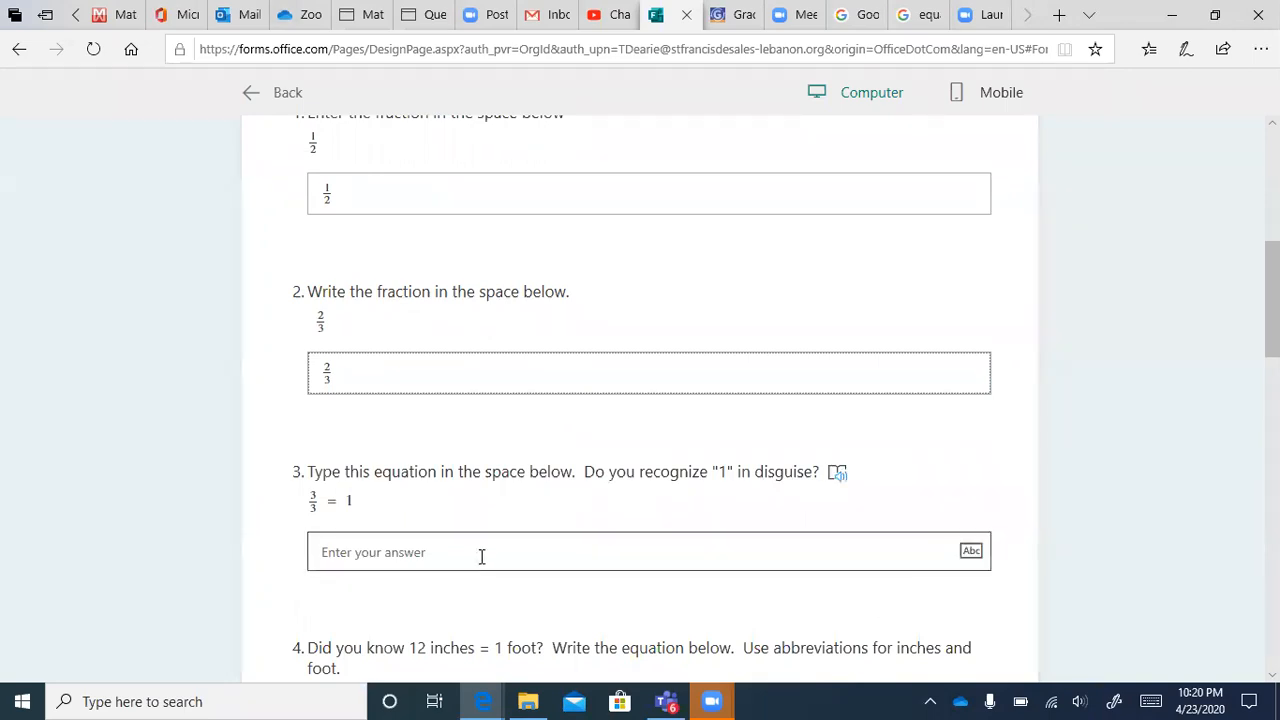
Step: Answer question 3 with the equation 3/3 = 1, writing 3/3 as a stacked fraction, and confirm it
{"action": "left_click", "coordinate": [323, 556]}
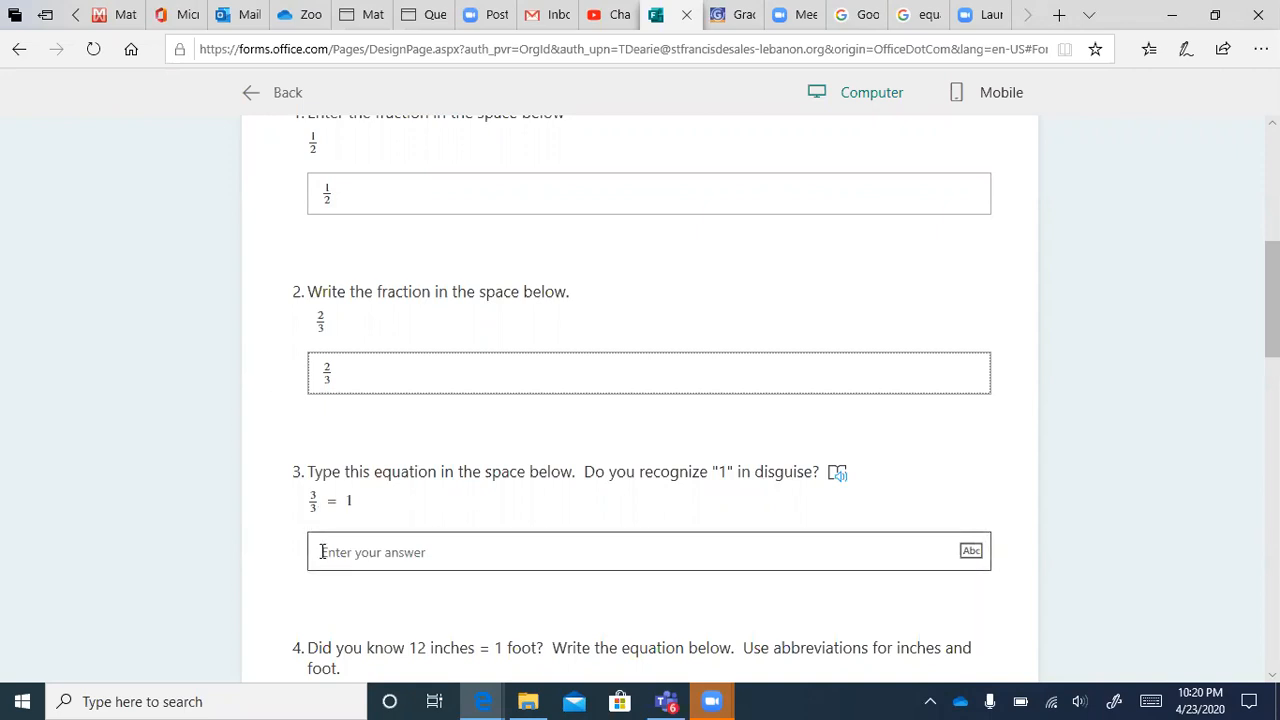
{"action": "left_click", "coordinate": [321, 551]}
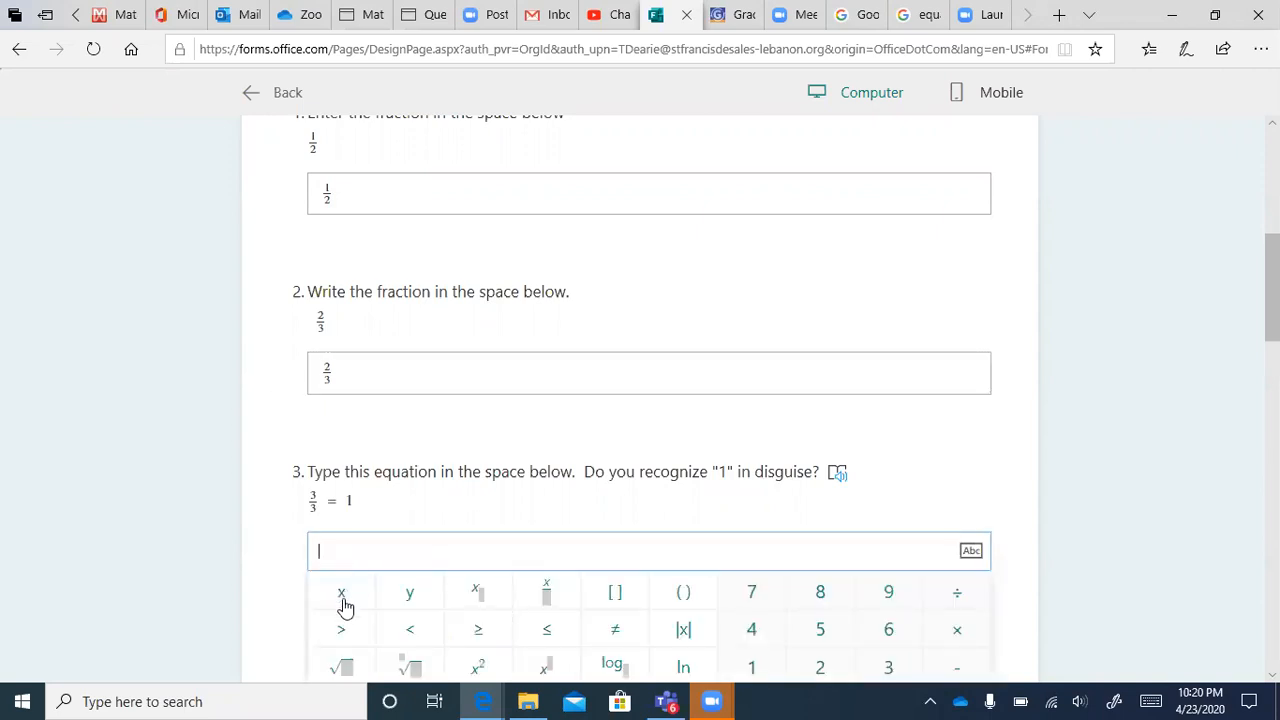
{"action": "left_click", "coordinate": [547, 597]}
{"action": "type", "text": "3/"}
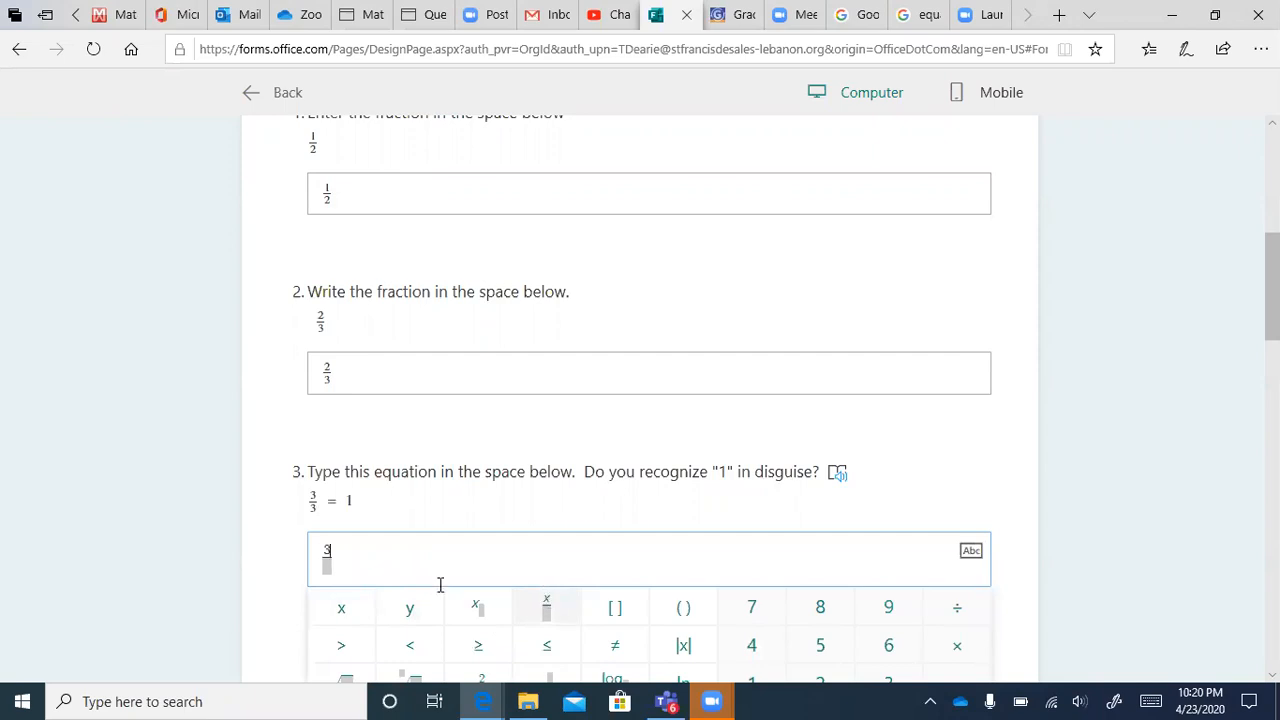
{"action": "type", "text": "3"}
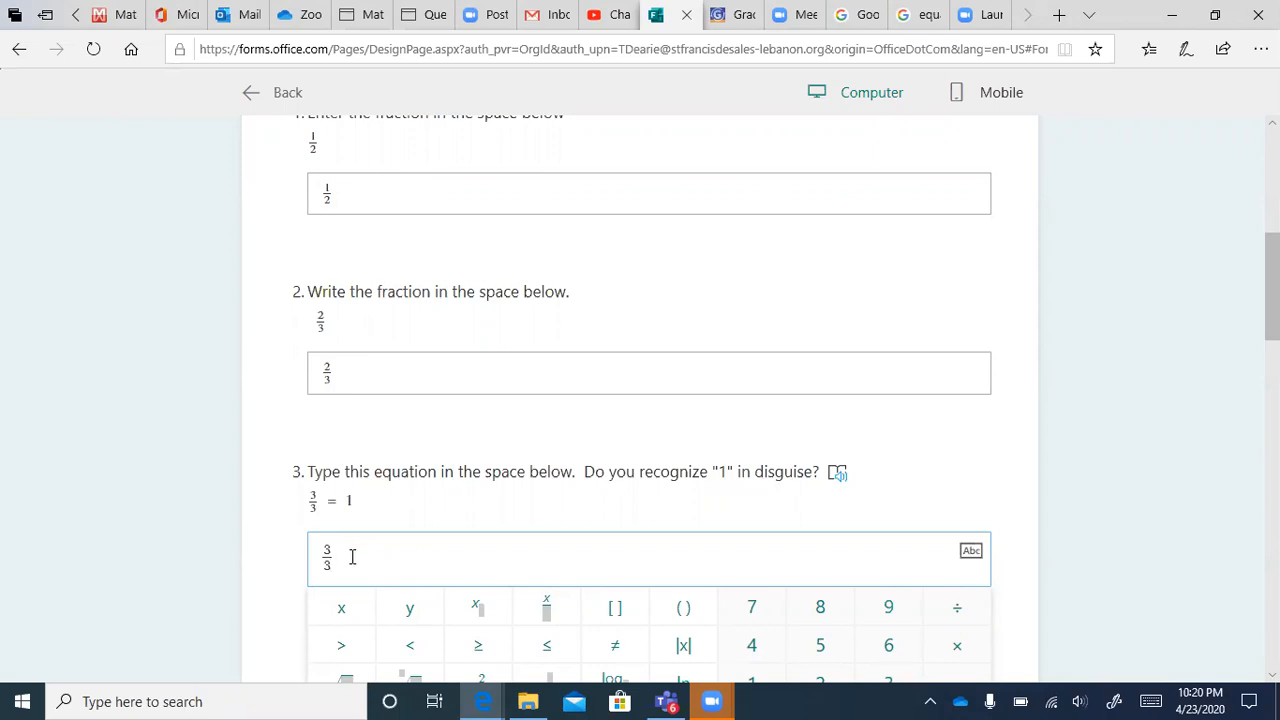
{"action": "key", "text": "Right"}
{"action": "type", "text": "= 1"}
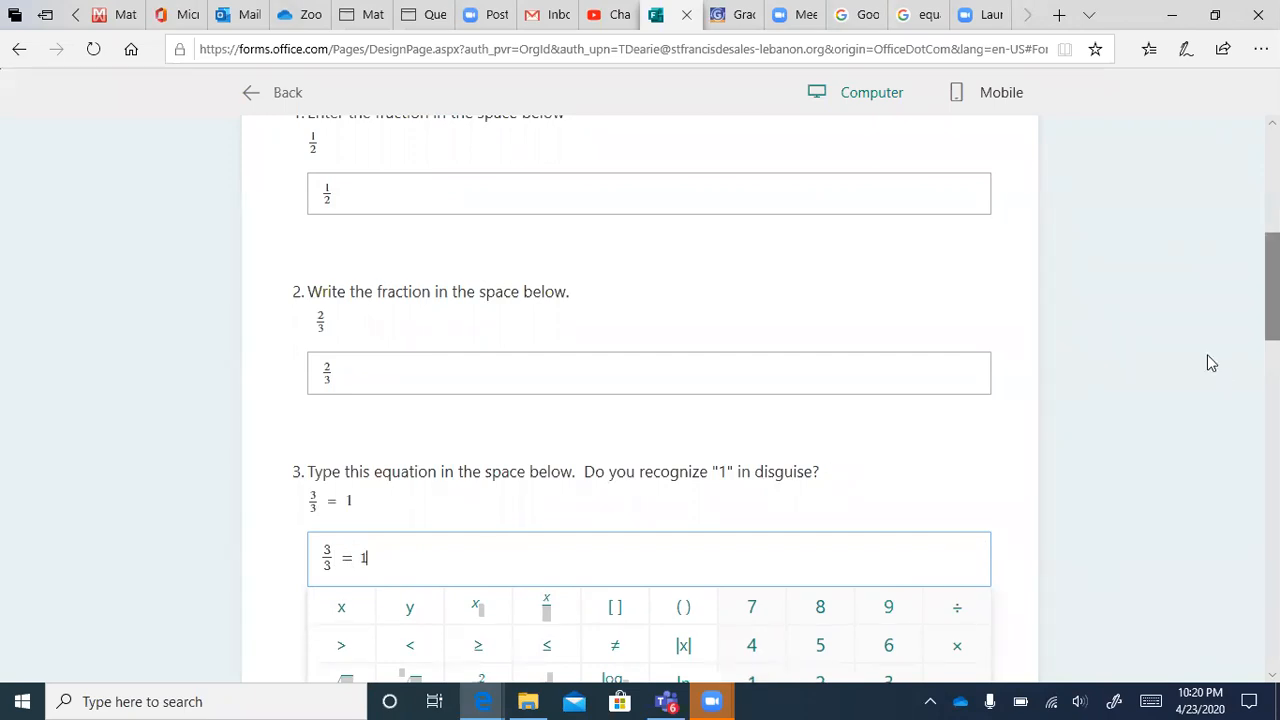
{"action": "scroll", "coordinate": [1272, 290], "scroll_direction": "down", "scroll_amount": 3}
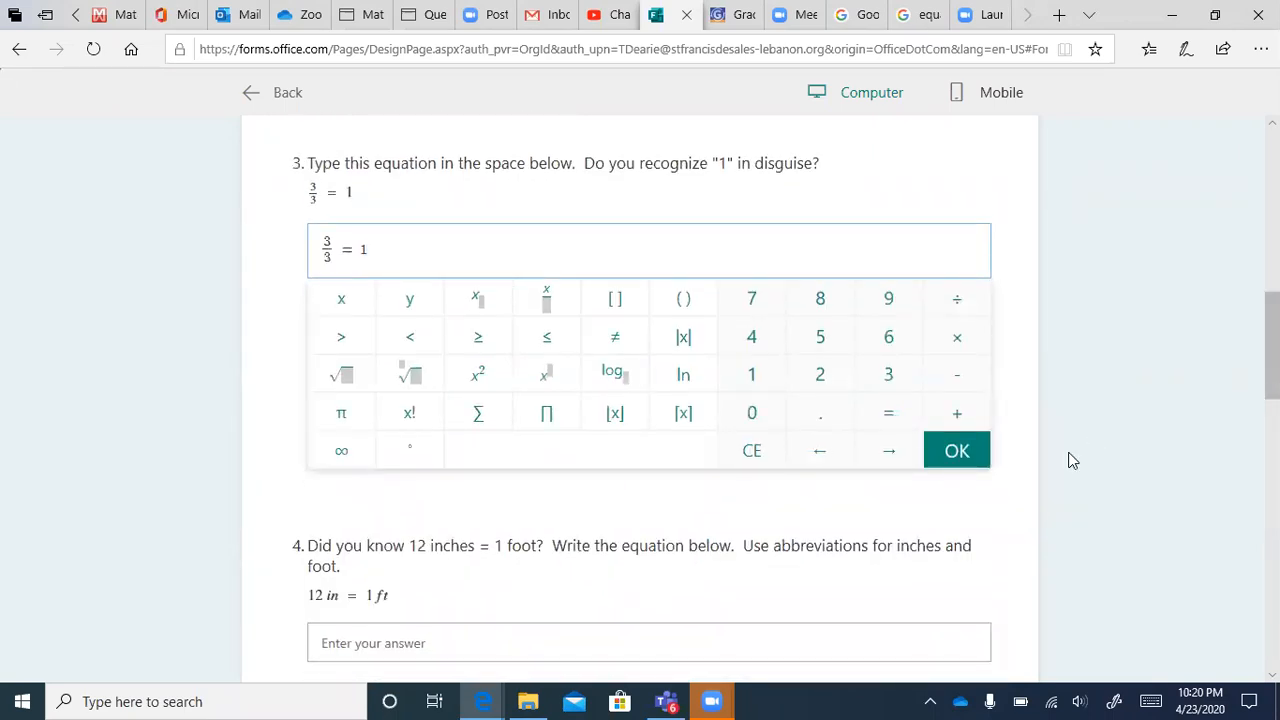
{"action": "left_click", "coordinate": [957, 451]}
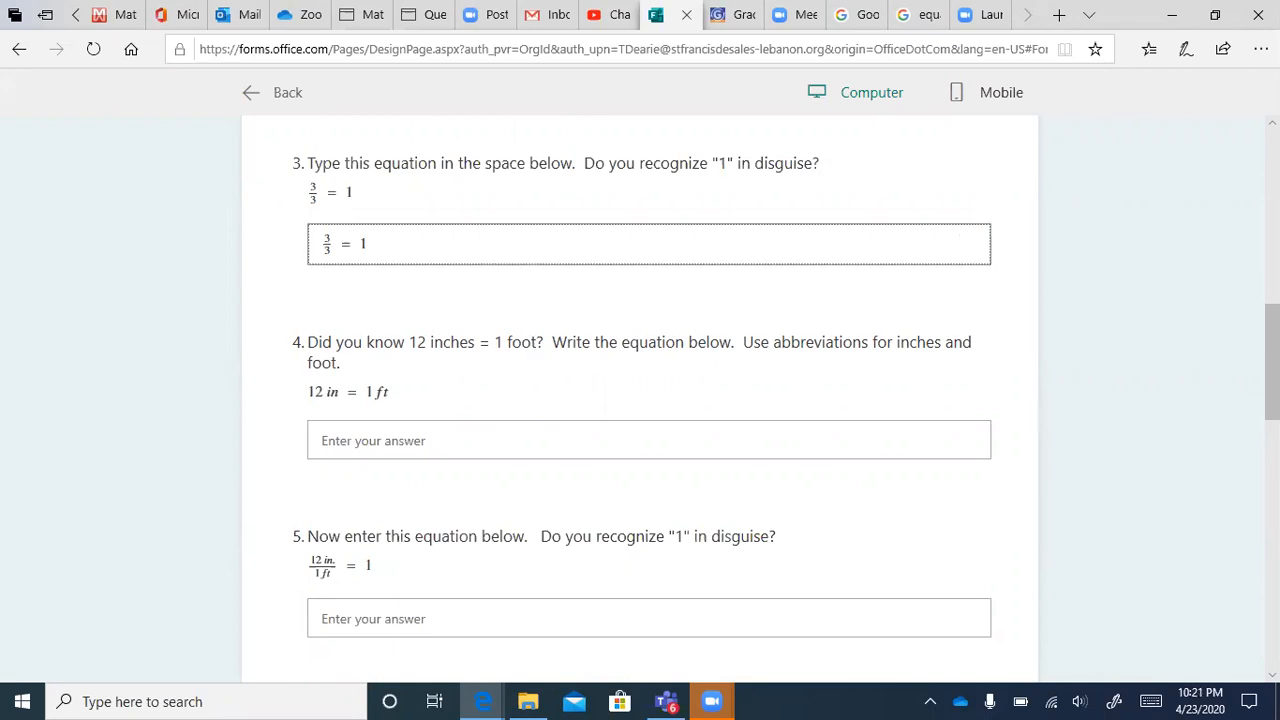
Step: Answer question 4 with the equation 12 in = 1 ft, using the unit abbreviations, and confirm it
{"action": "mouse_move", "coordinate": [1272, 410]}
{"action": "left_mouse_down"}
{"action": "mouse_move", "coordinate": [1272, 435]}
{"action": "mouse_move", "coordinate": [1272, 418]}
{"action": "left_mouse_up"}
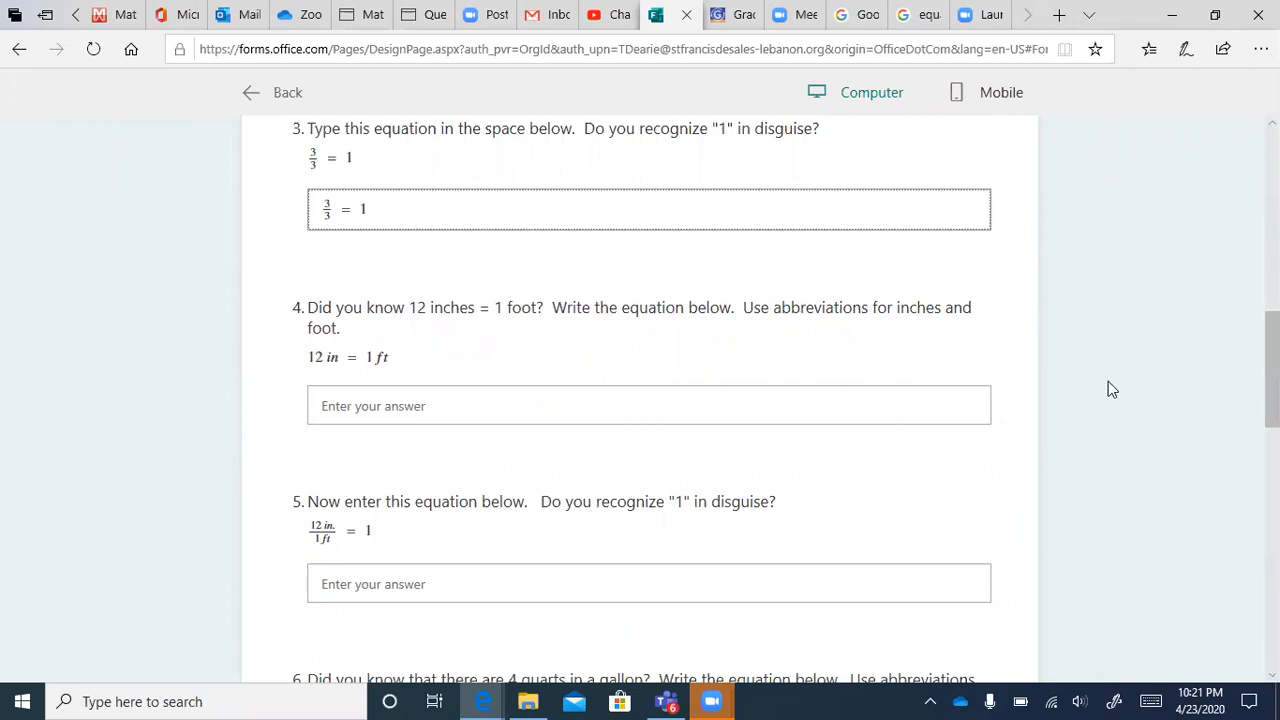
{"action": "left_click", "coordinate": [838, 416]}
{"action": "left_click", "coordinate": [357, 411]}
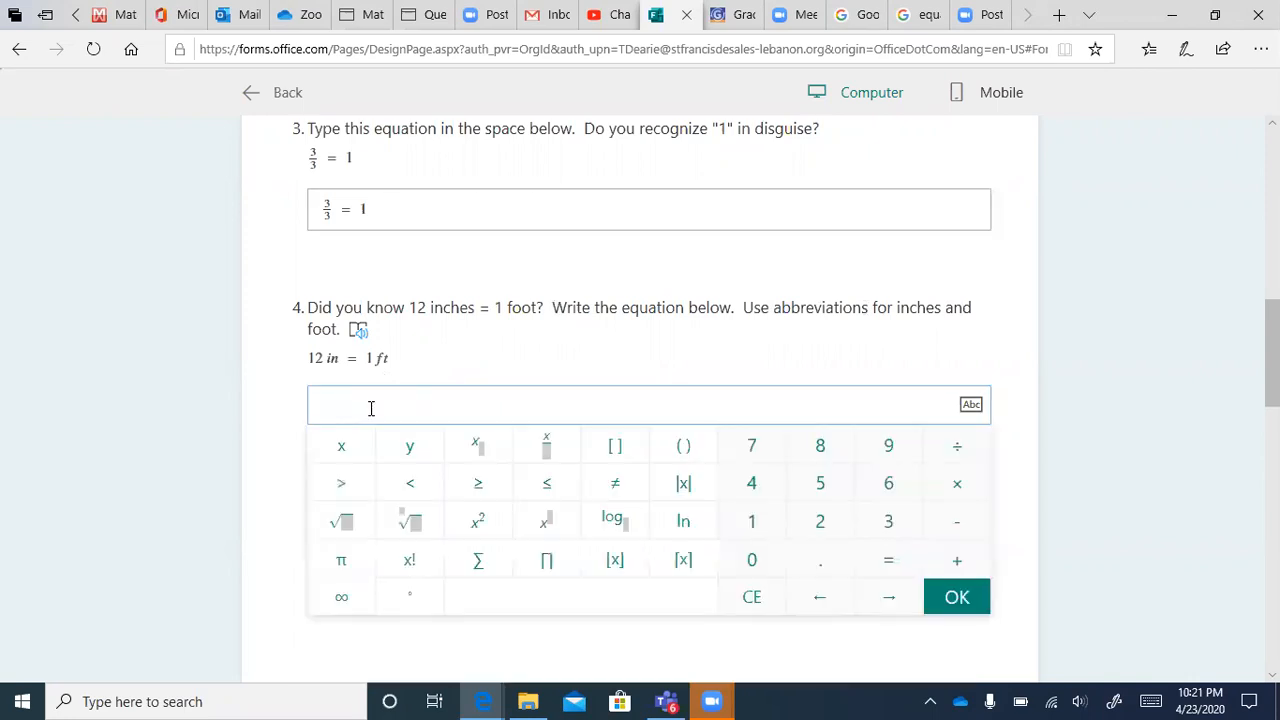
{"action": "type", "text": "12 in"}
{"action": "key", "text": "BackSpace"}
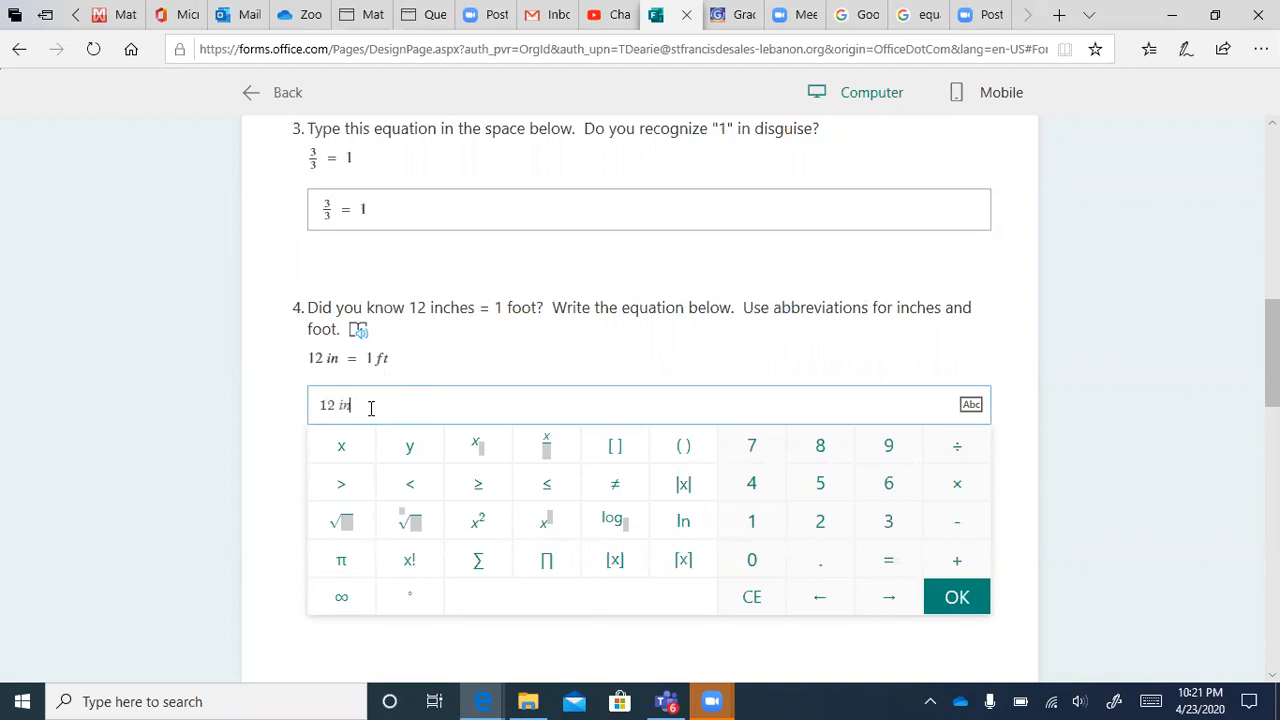
{"action": "type", "text": "= "}
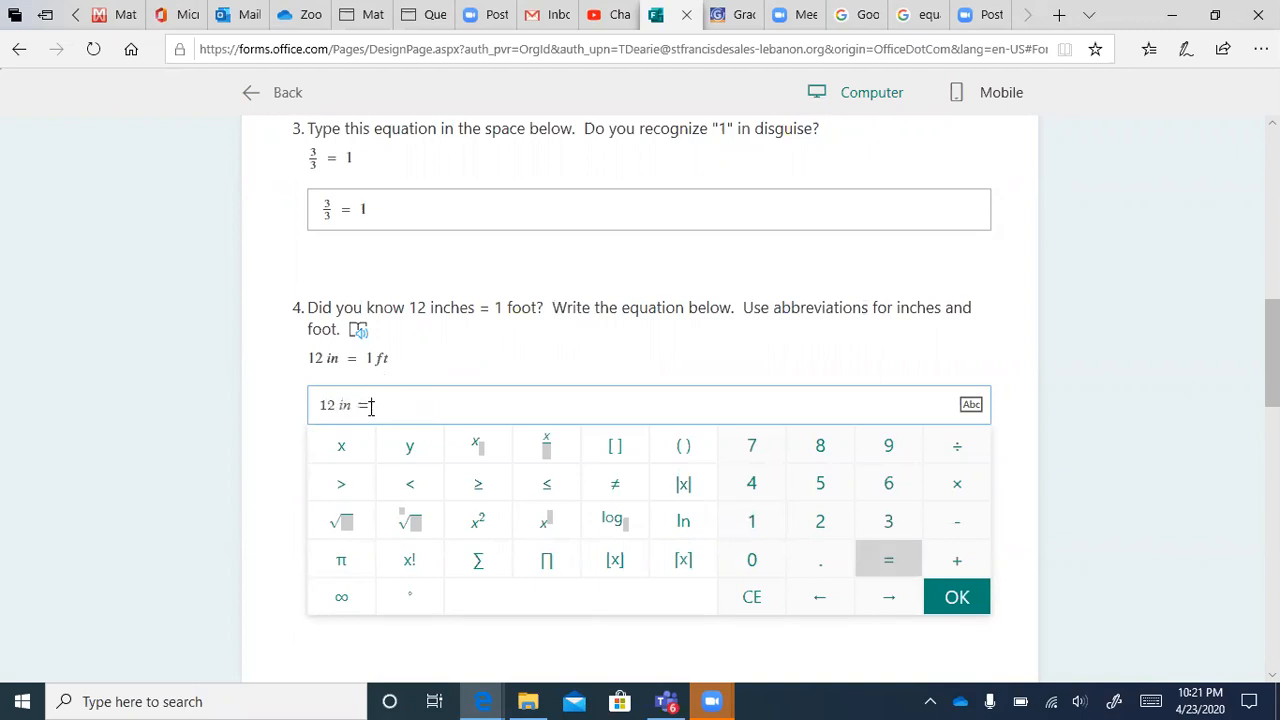
{"action": "type", "text": "1 "}
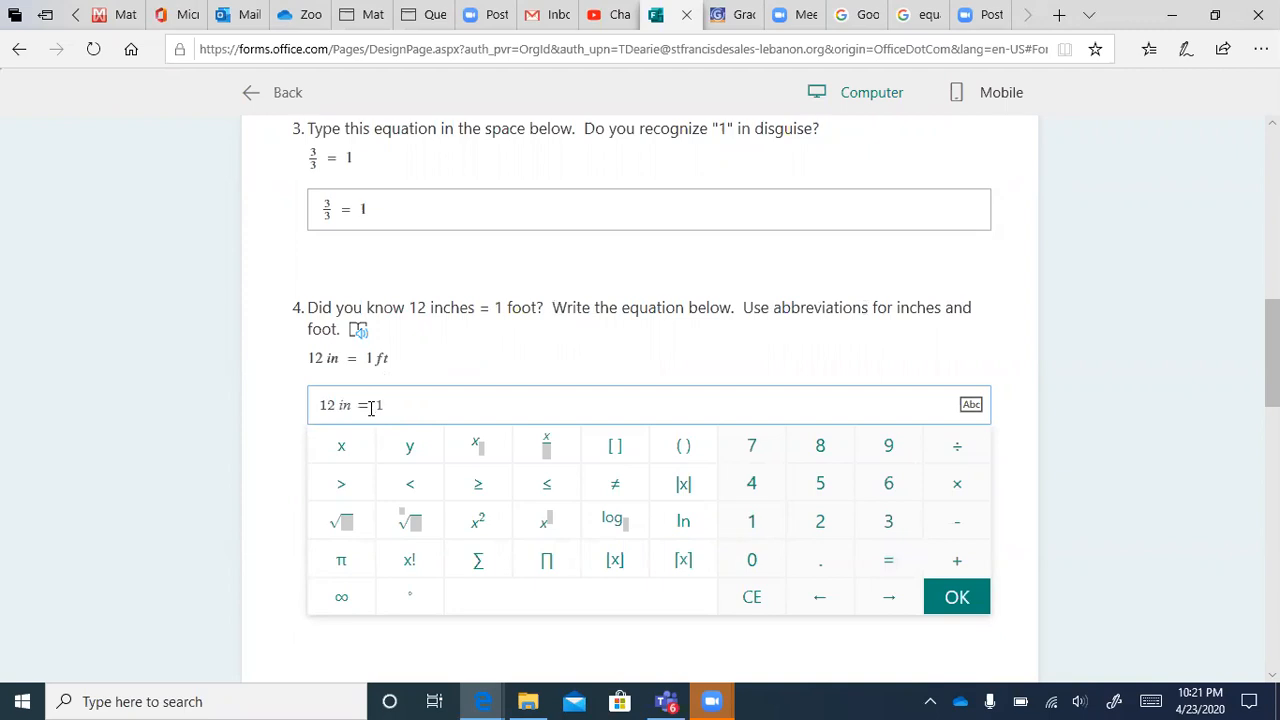
{"action": "type", "text": "ft"}
{"action": "left_click", "coordinate": [957, 597]}
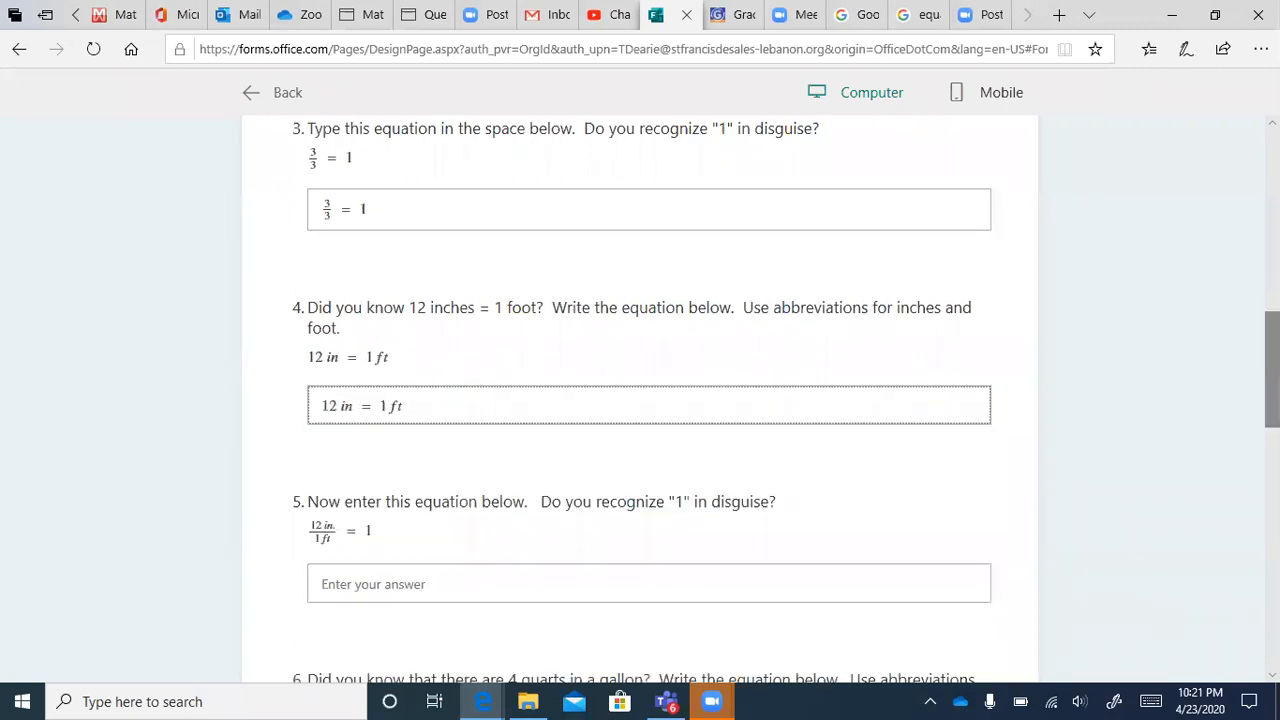
Step: Answer question 5 with the equation 12 in/1 ft = 1, writing the units as a stacked fraction, and confirm it
{"action": "scroll", "coordinate": [640, 400], "scroll_direction": "down", "scroll_amount": 1}
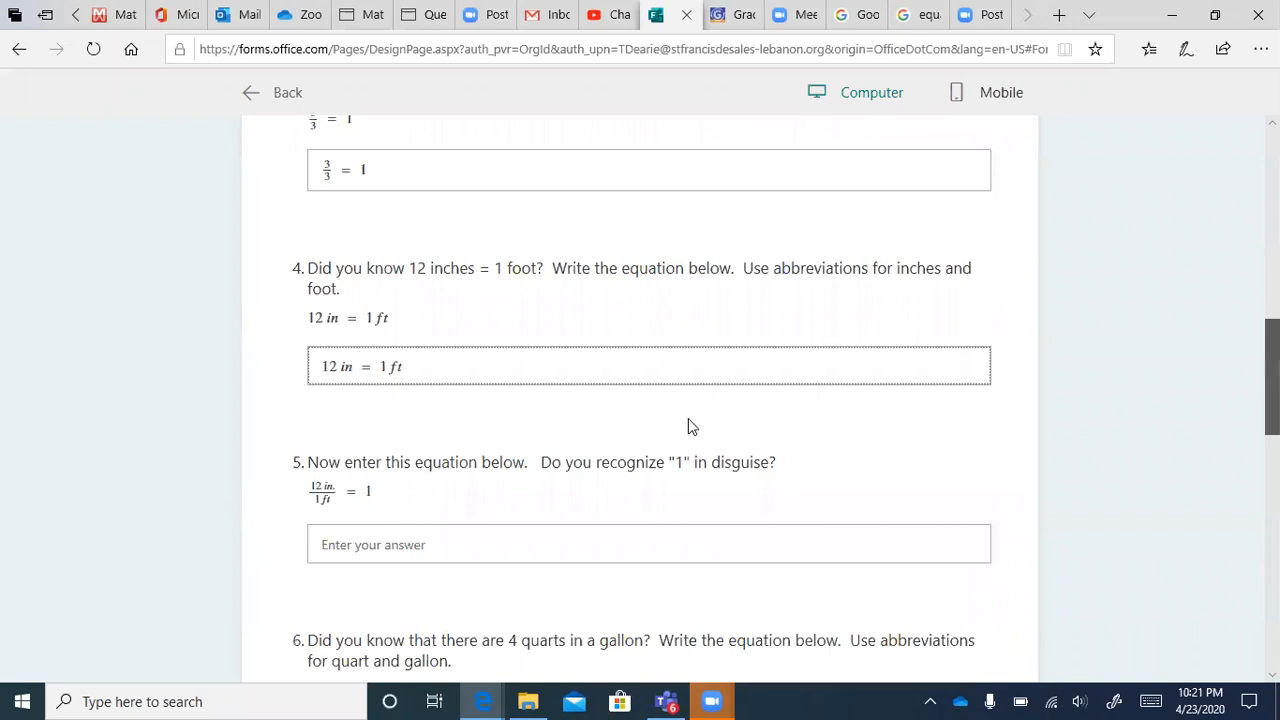
{"action": "scroll", "coordinate": [476, 358], "scroll_direction": "down", "scroll_amount": 2}
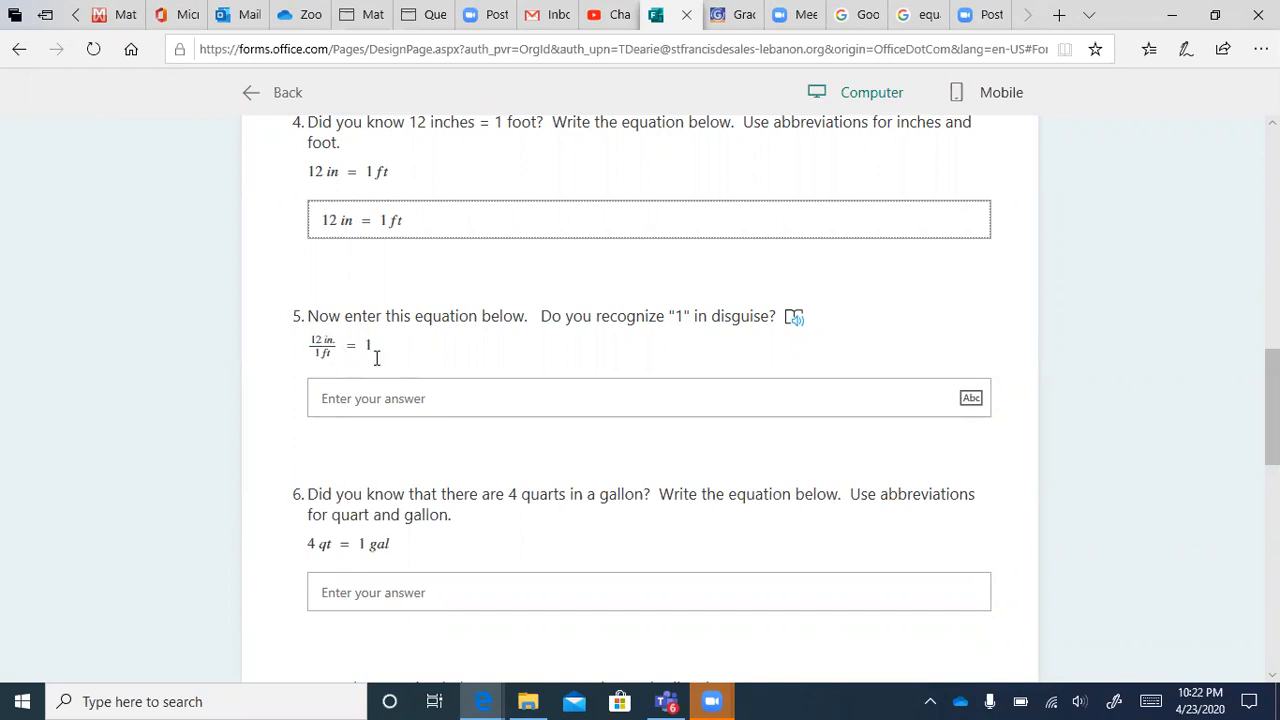
{"action": "left_click", "coordinate": [352, 399]}
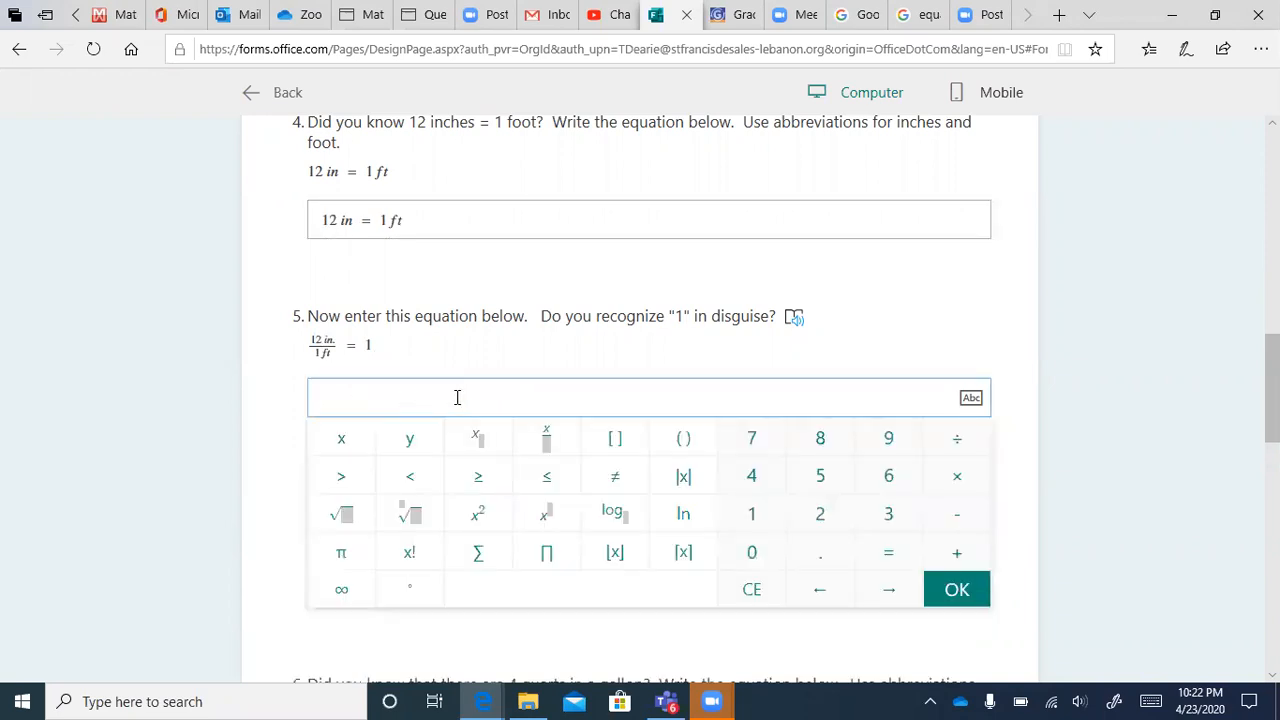
{"action": "left_click", "coordinate": [555, 447]}
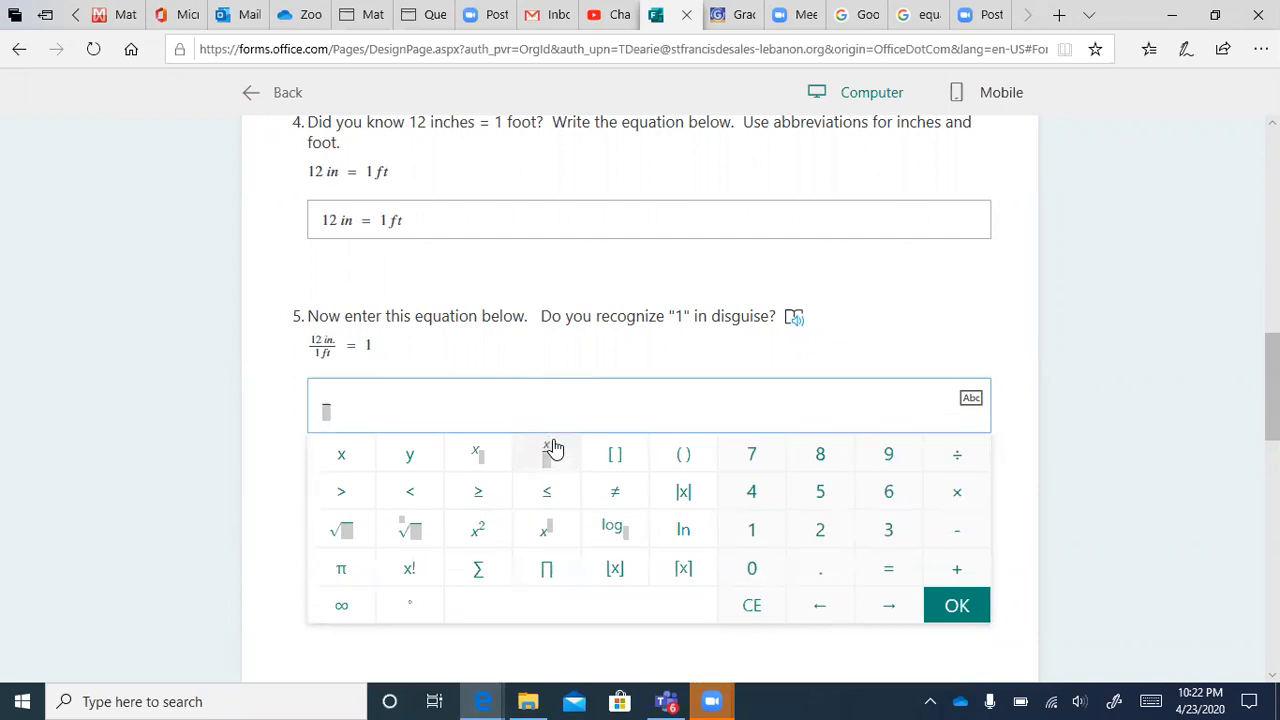
{"action": "type", "text": "12"}
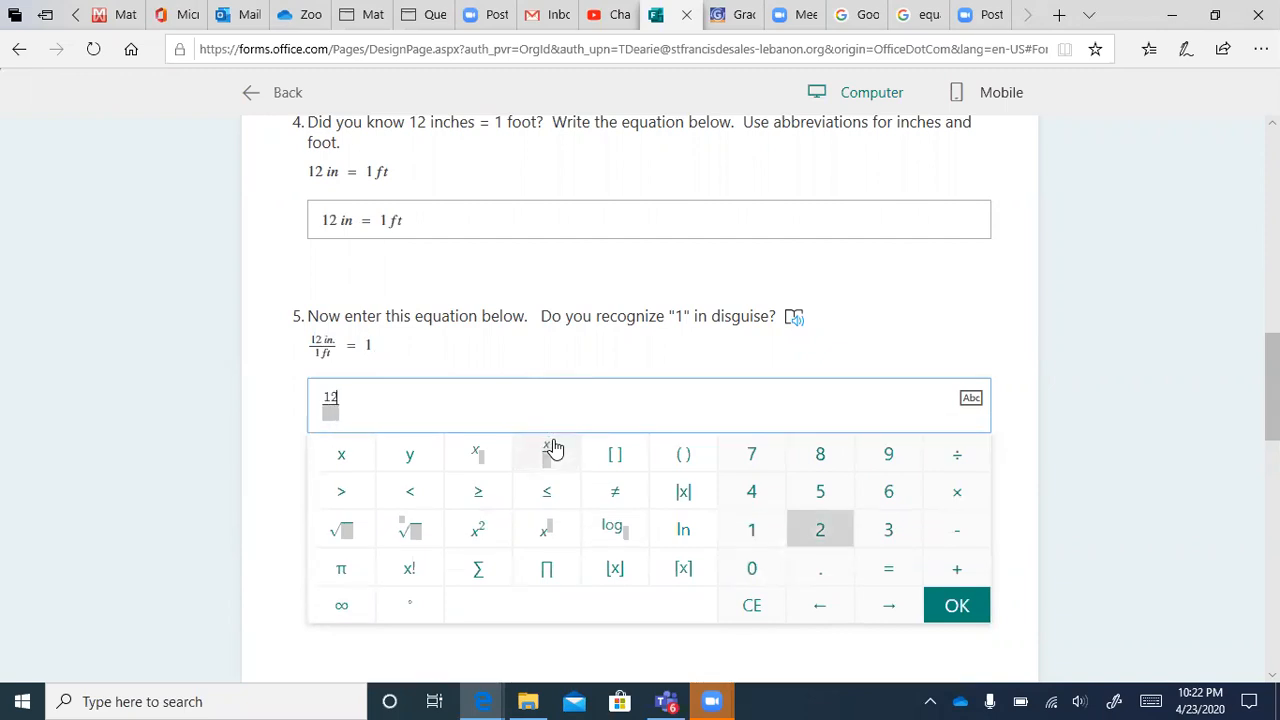
{"action": "type", "text": " in"}
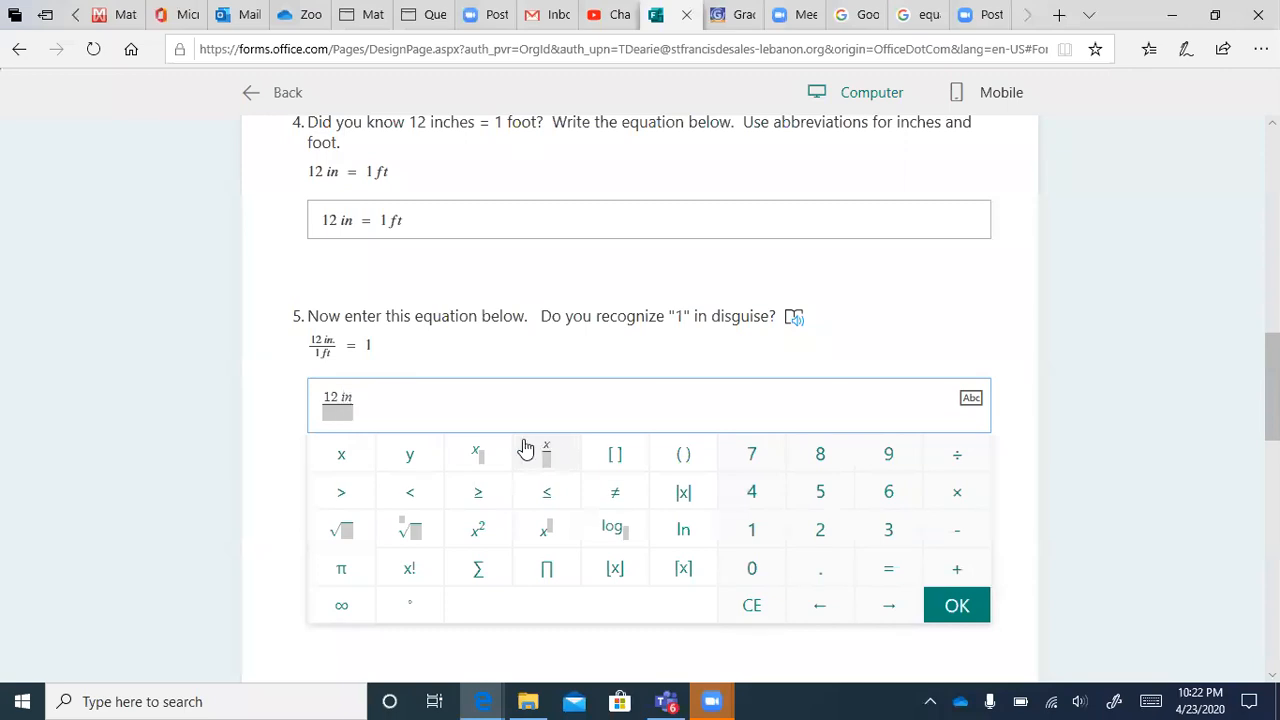
{"action": "left_click", "coordinate": [334, 418]}
{"action": "type", "text": "1 "}
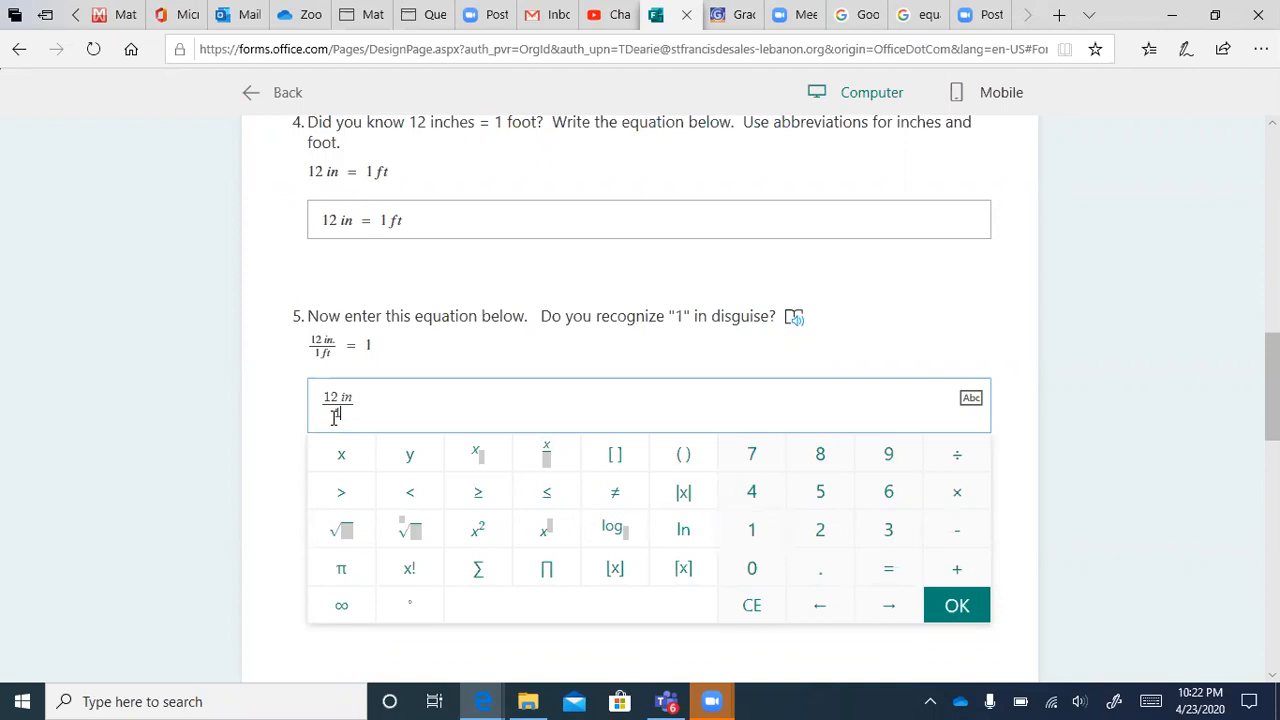
{"action": "type", "text": "ft"}
{"action": "left_click", "coordinate": [382, 398]}
{"action": "type", "text": "=1"}
{"action": "left_click", "coordinate": [951, 621]}
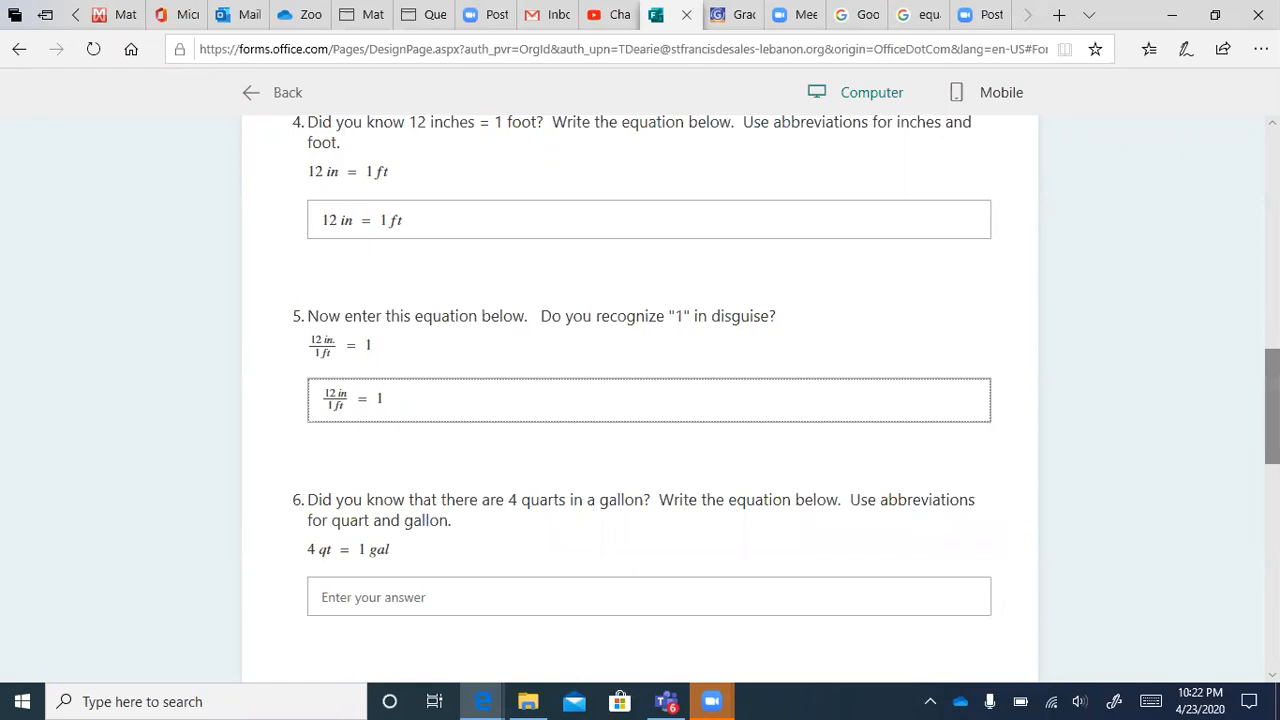
Step: Begin the free-form answer to question 10 with the expression √9 a² y < 4, using the math editor's symbols
{"action": "left_click_drag", "start_coordinate": [1272, 407], "coordinate": [1272, 458]}
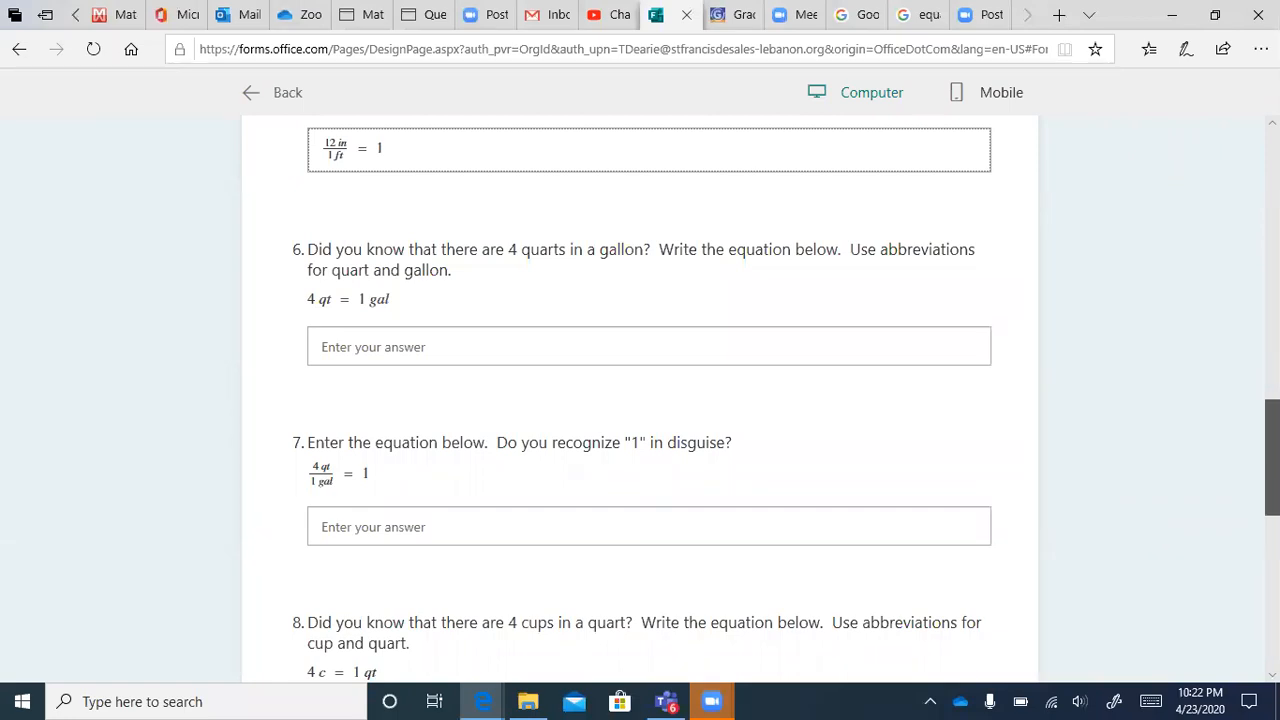
{"action": "left_click_drag", "start_coordinate": [1272, 458], "coordinate": [1272, 496]}
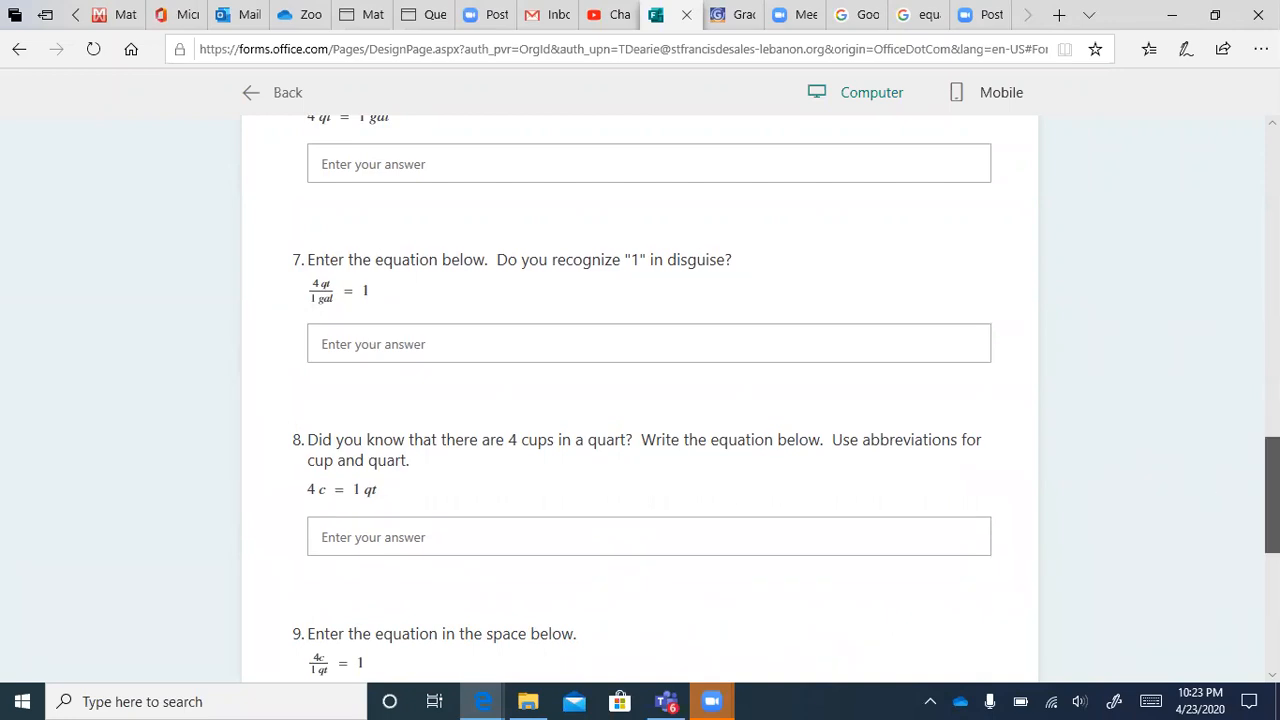
{"action": "scroll", "coordinate": [946, 440], "scroll_direction": "down", "scroll_amount": 2}
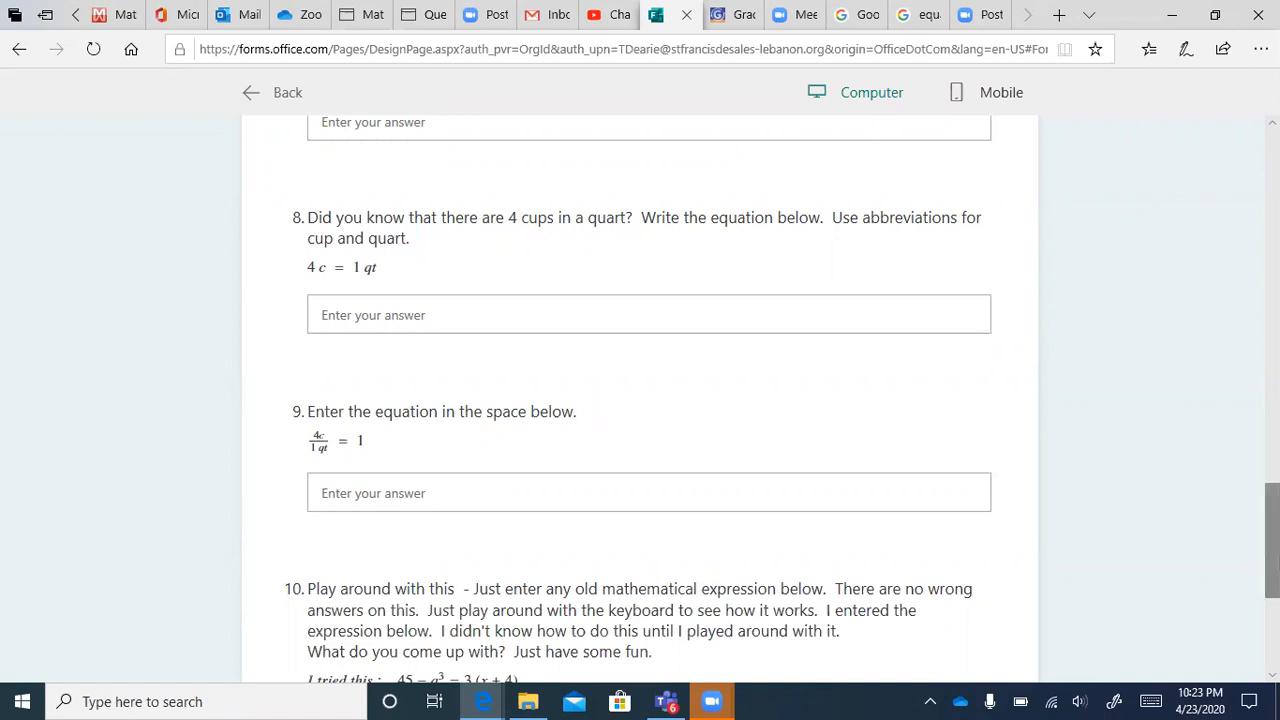
{"action": "scroll", "coordinate": [640, 400], "scroll_direction": "down", "scroll_amount": 2}
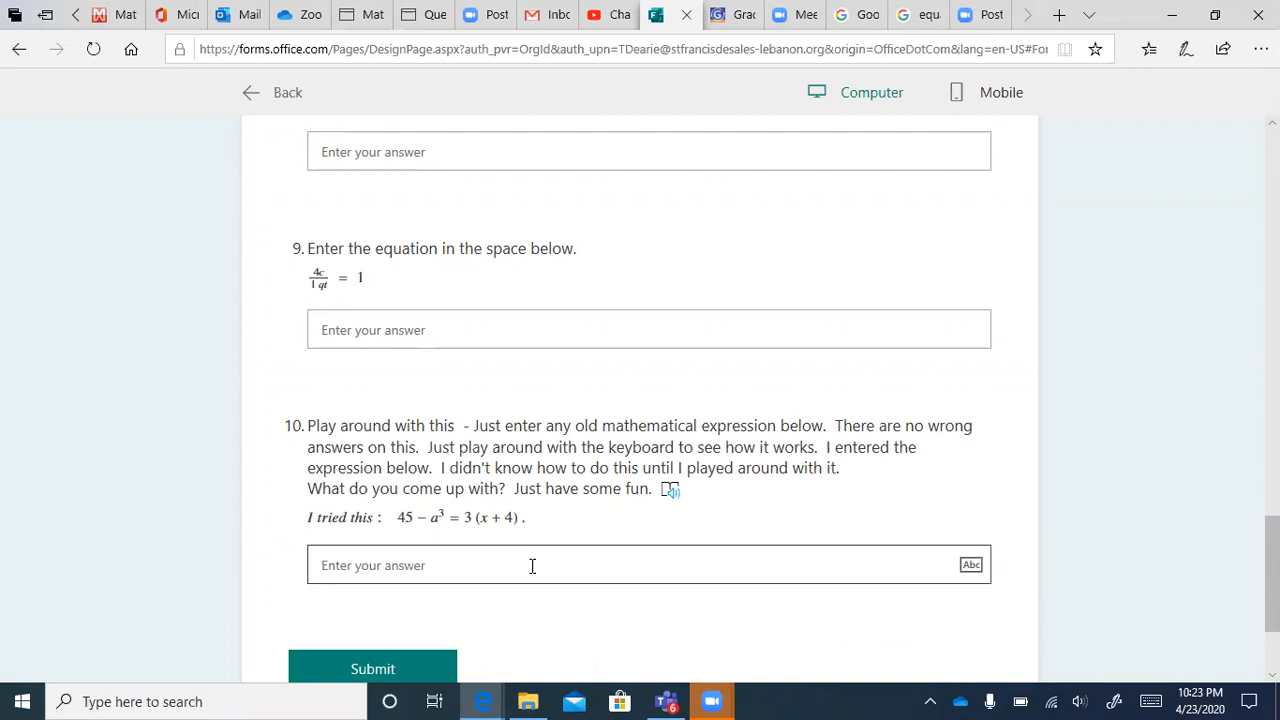
{"action": "left_click", "coordinate": [389, 564]}
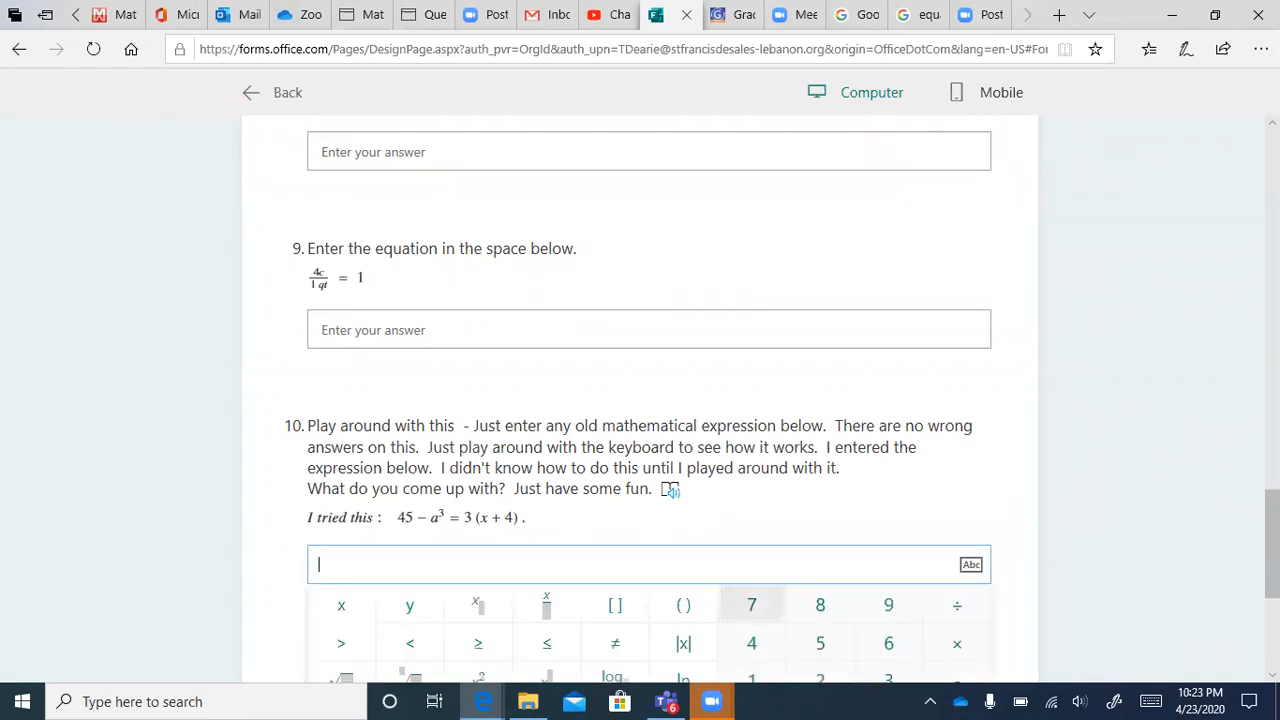
{"action": "scroll", "coordinate": [699, 566], "scroll_direction": "down", "scroll_amount": 3}
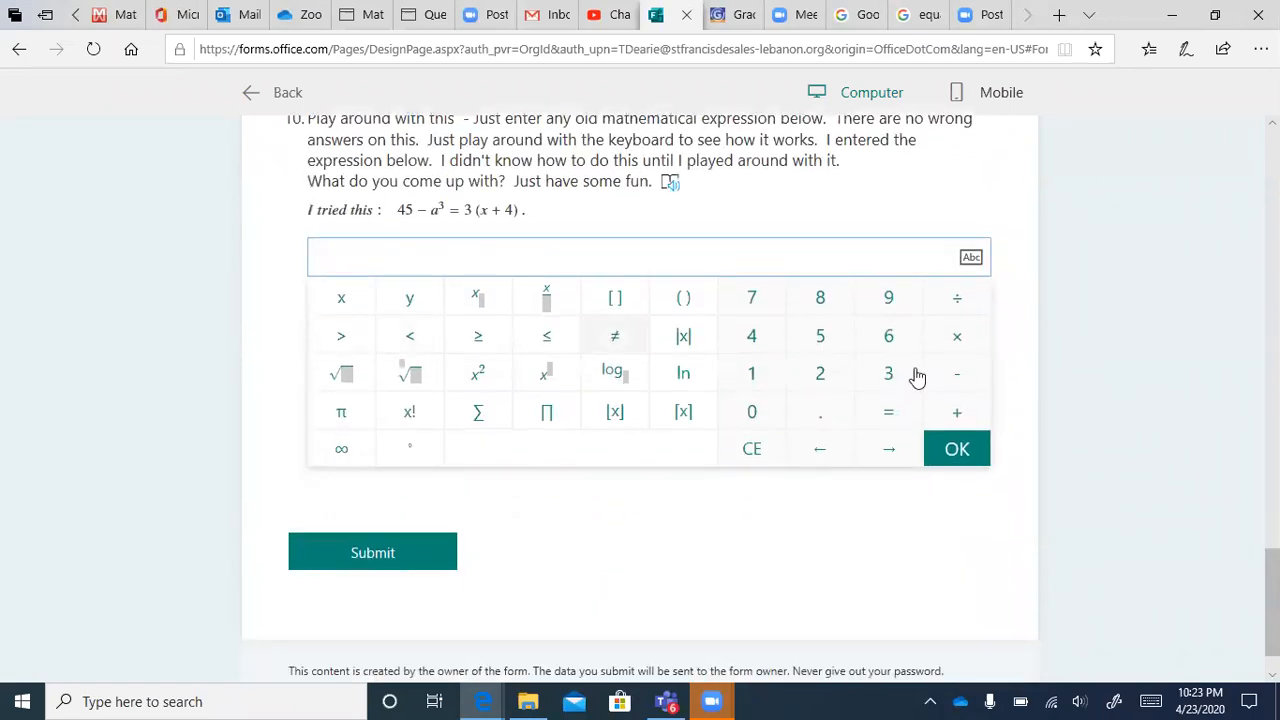
{"action": "left_click", "coordinate": [342, 376]}
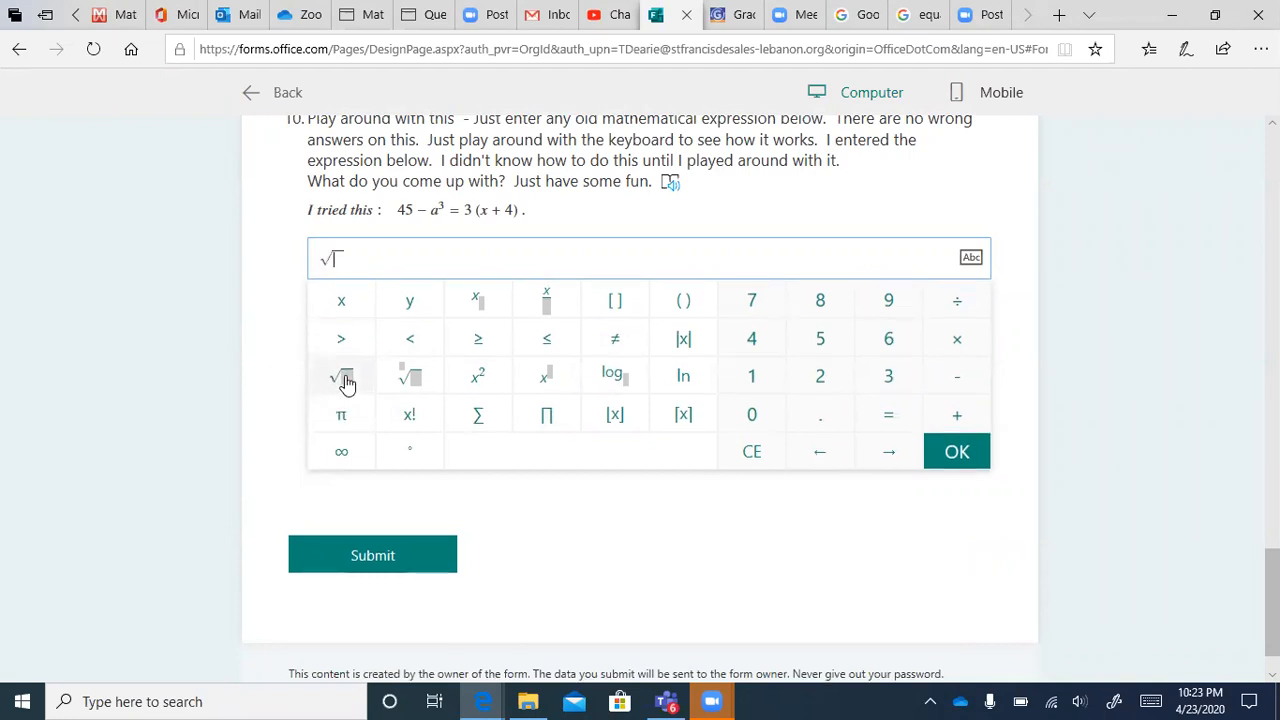
{"action": "type", "text": "9"}
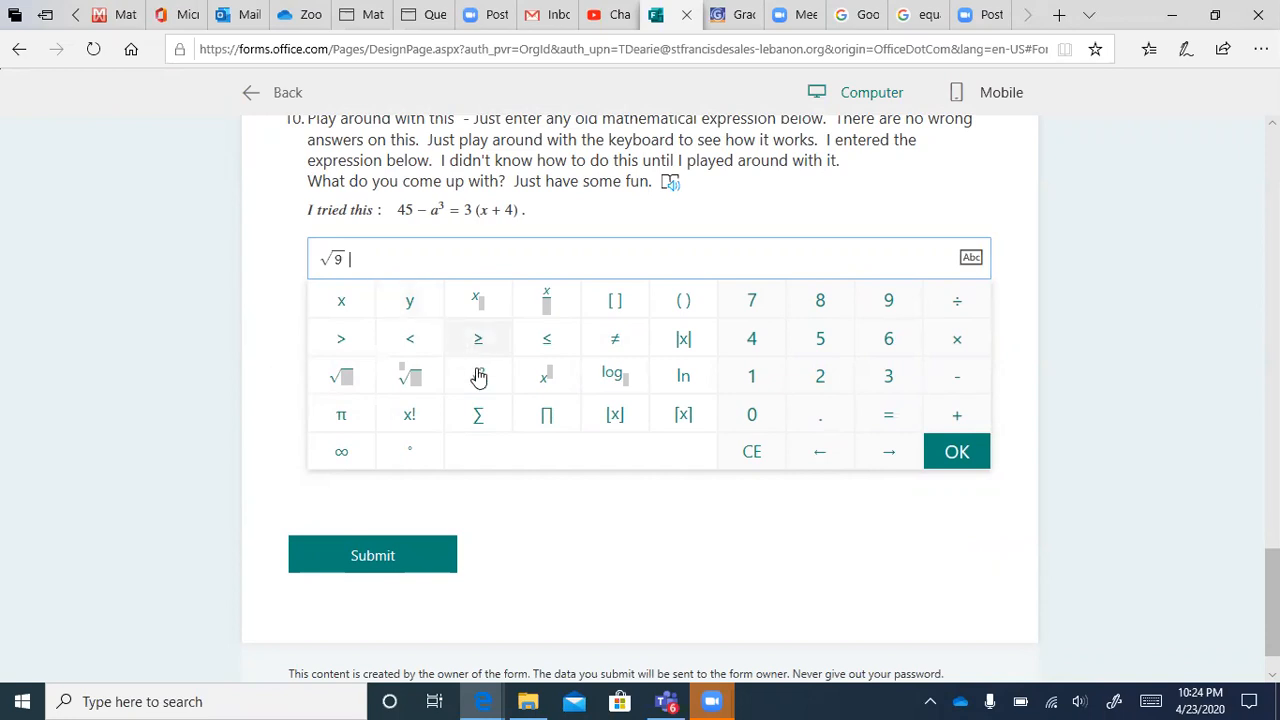
{"action": "type", "text": "a"}
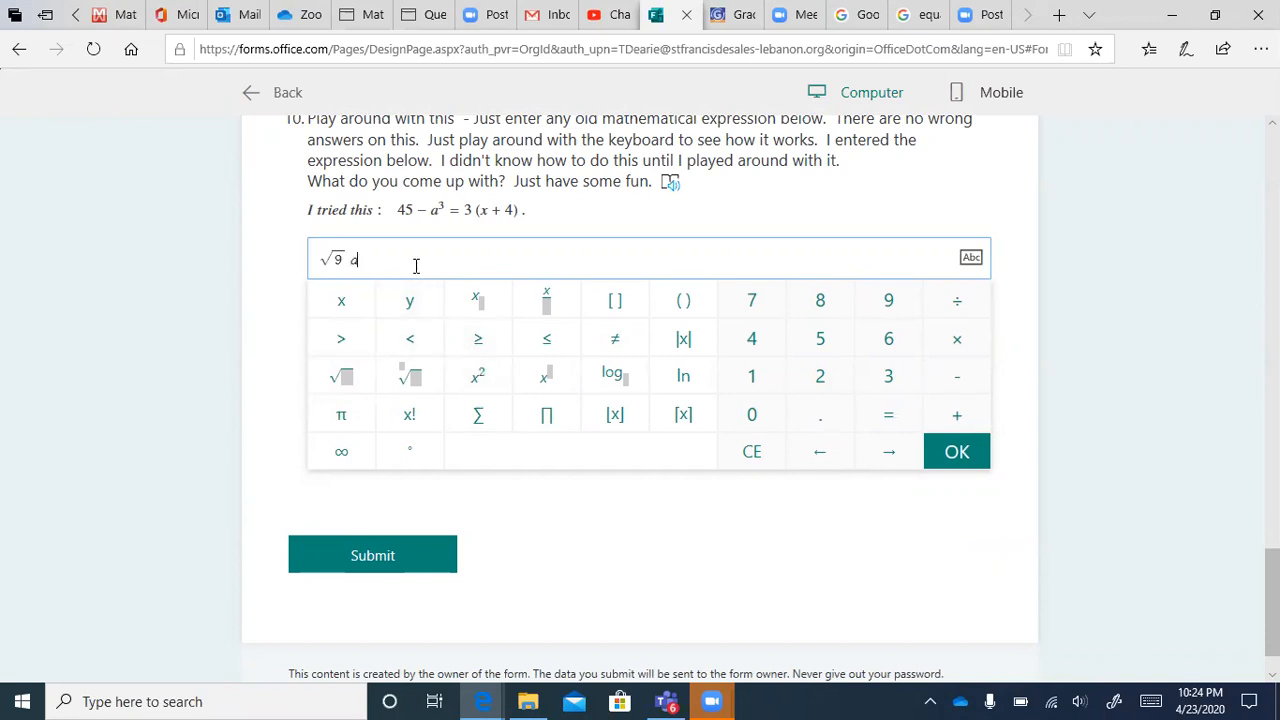
{"action": "left_click", "coordinate": [483, 381]}
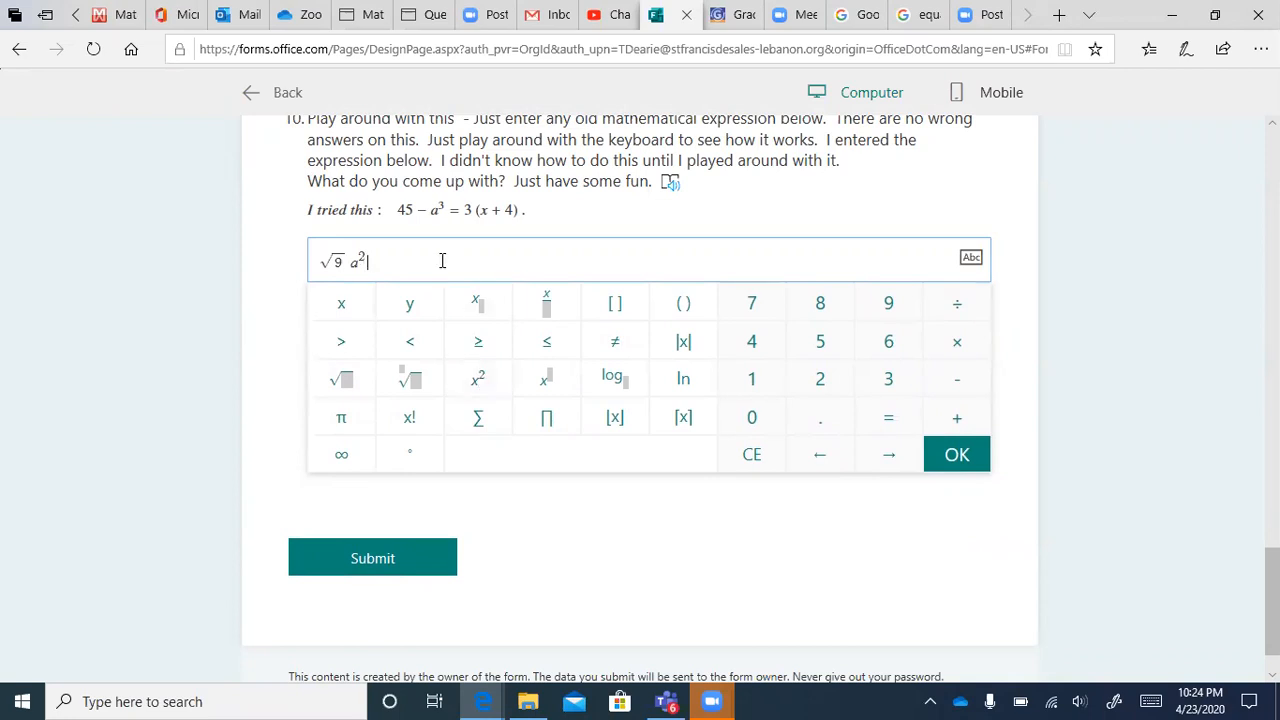
{"action": "left_click", "coordinate": [411, 302]}
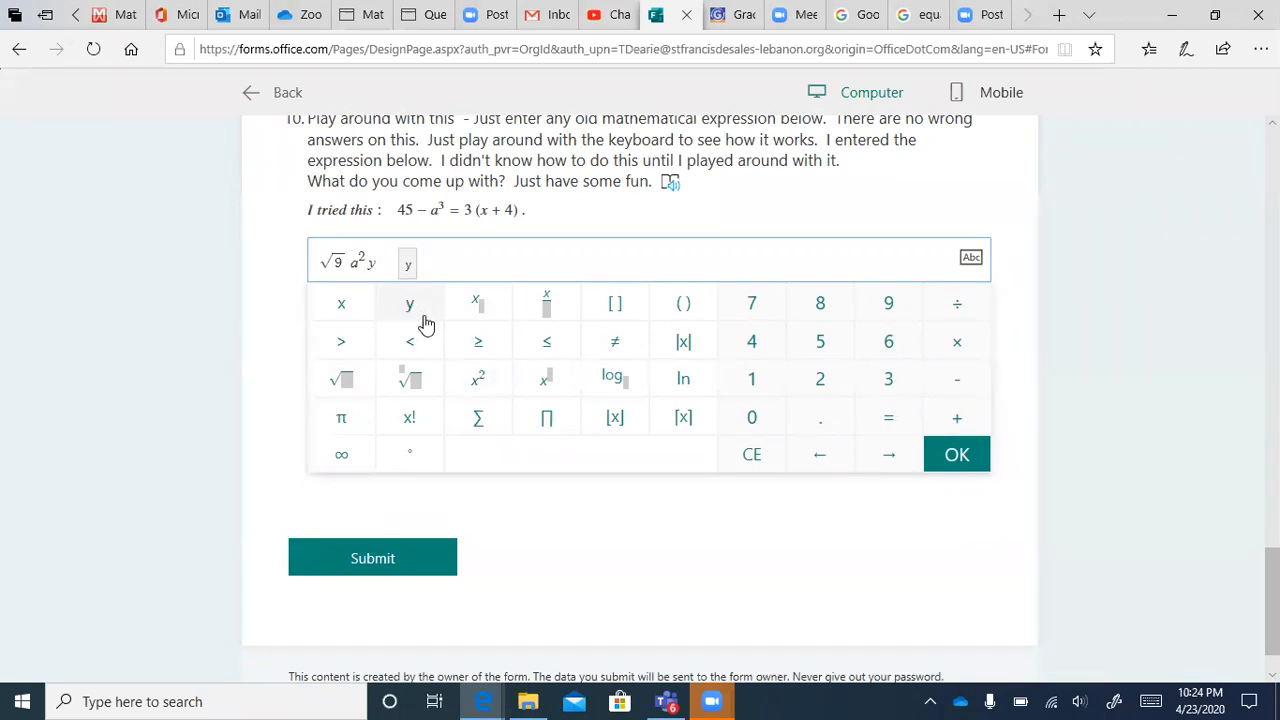
{"action": "left_click", "coordinate": [416, 346]}
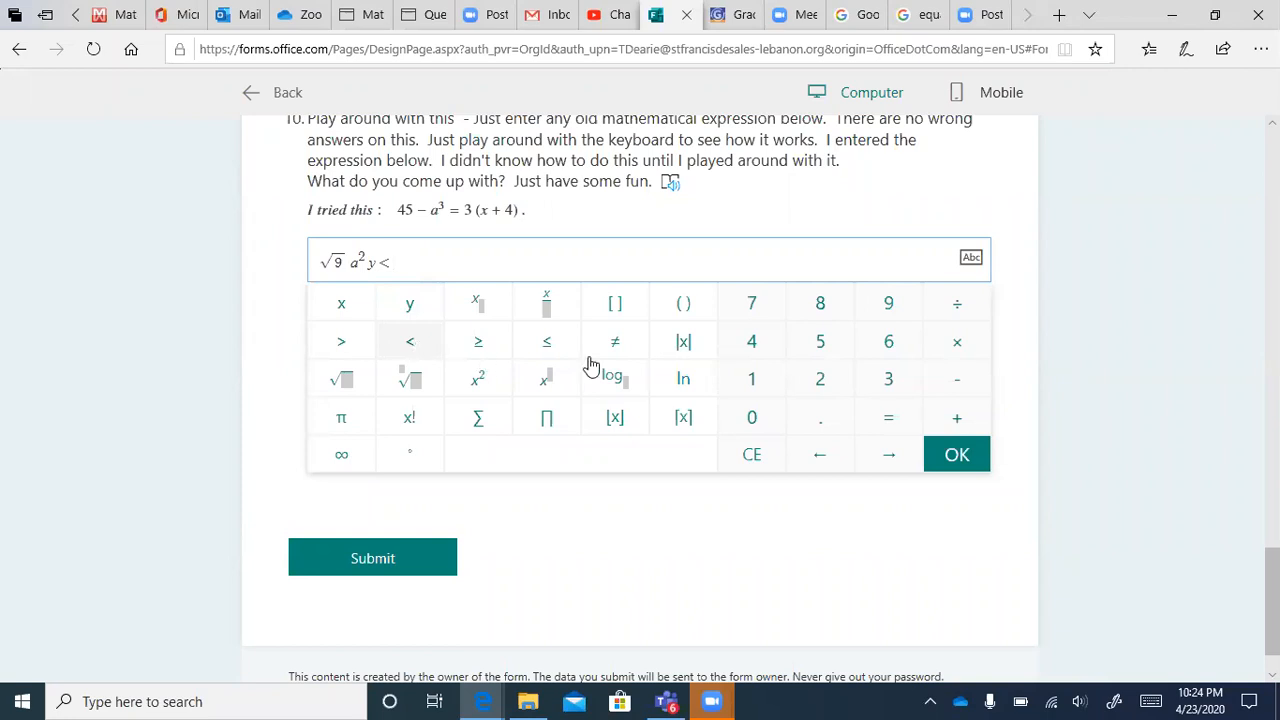
{"action": "left_click", "coordinate": [750, 344]}
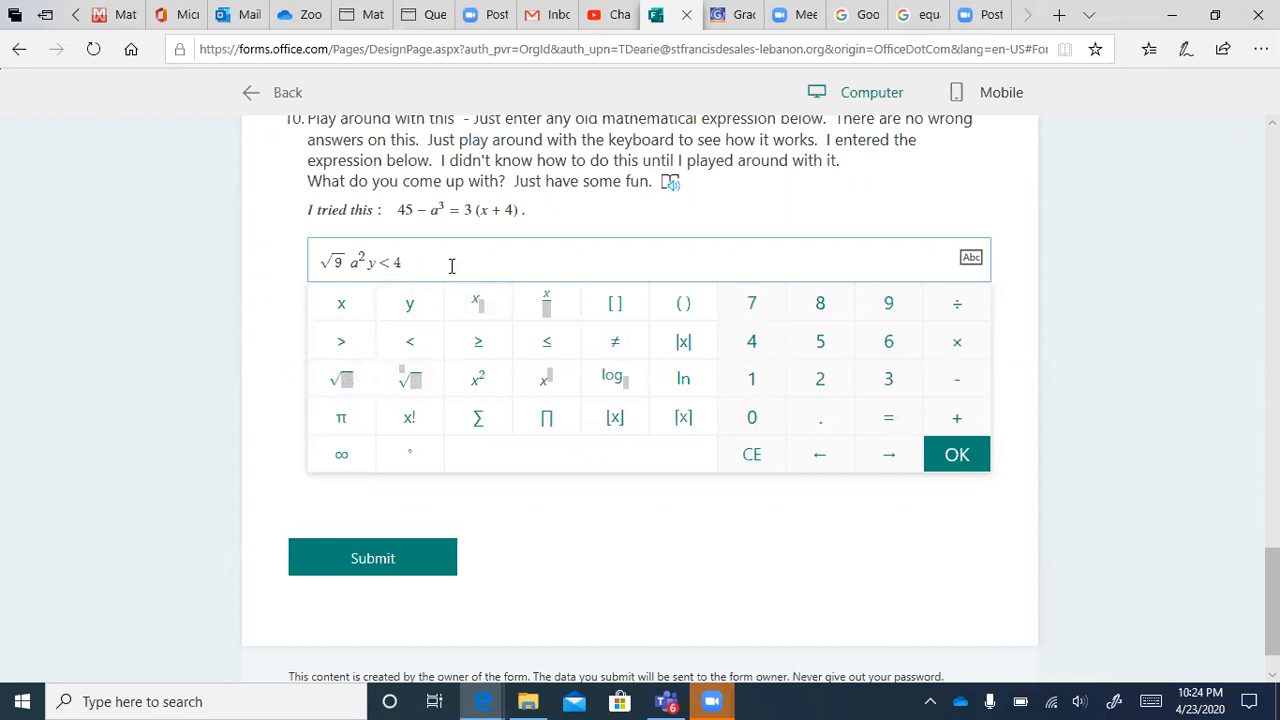
Step: Extend the question 10 answer with C = πd, a not-equal sign and a superscript 2, and confirm the entry
{"action": "type", "text": "C"}
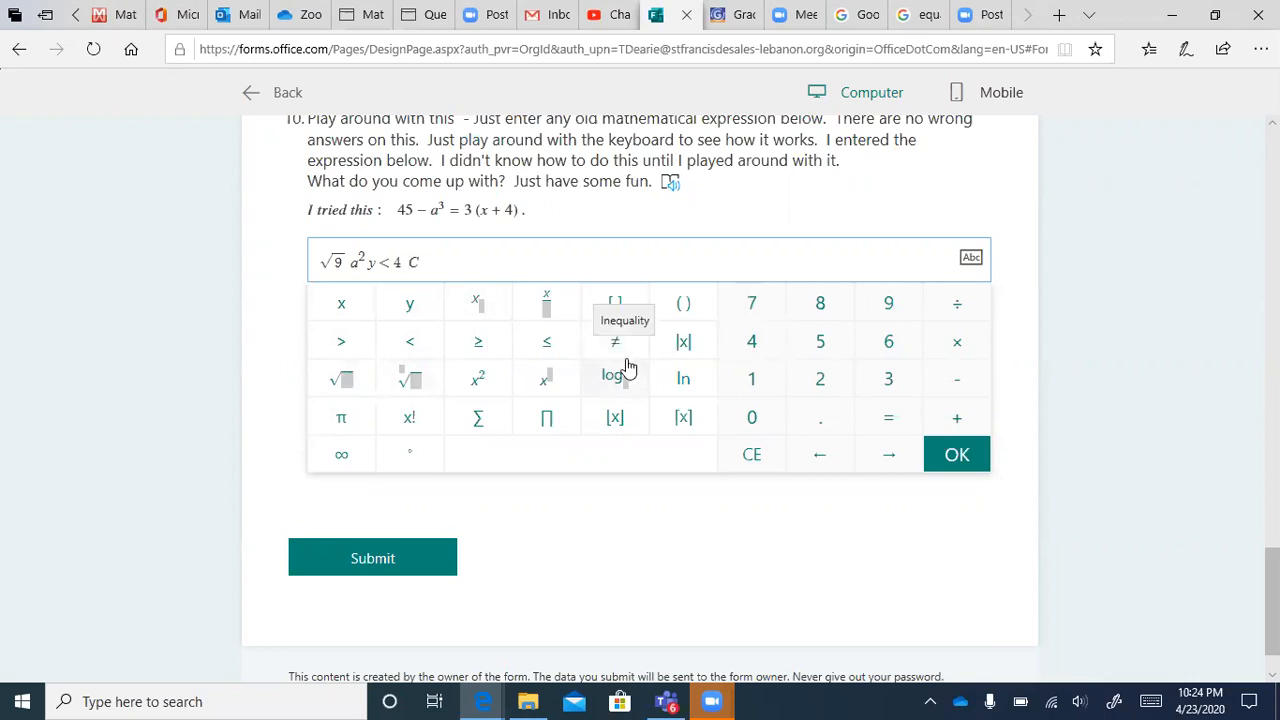
{"action": "left_click", "coordinate": [893, 418]}
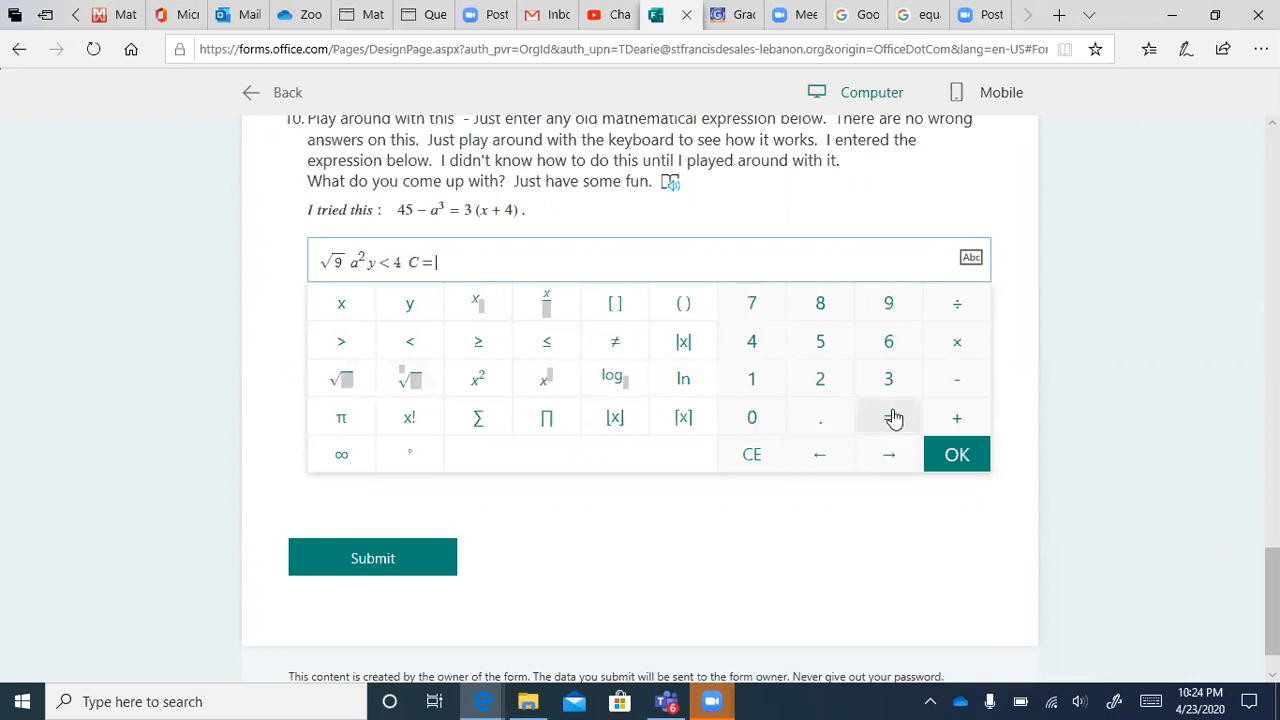
{"action": "left_click", "coordinate": [341, 420]}
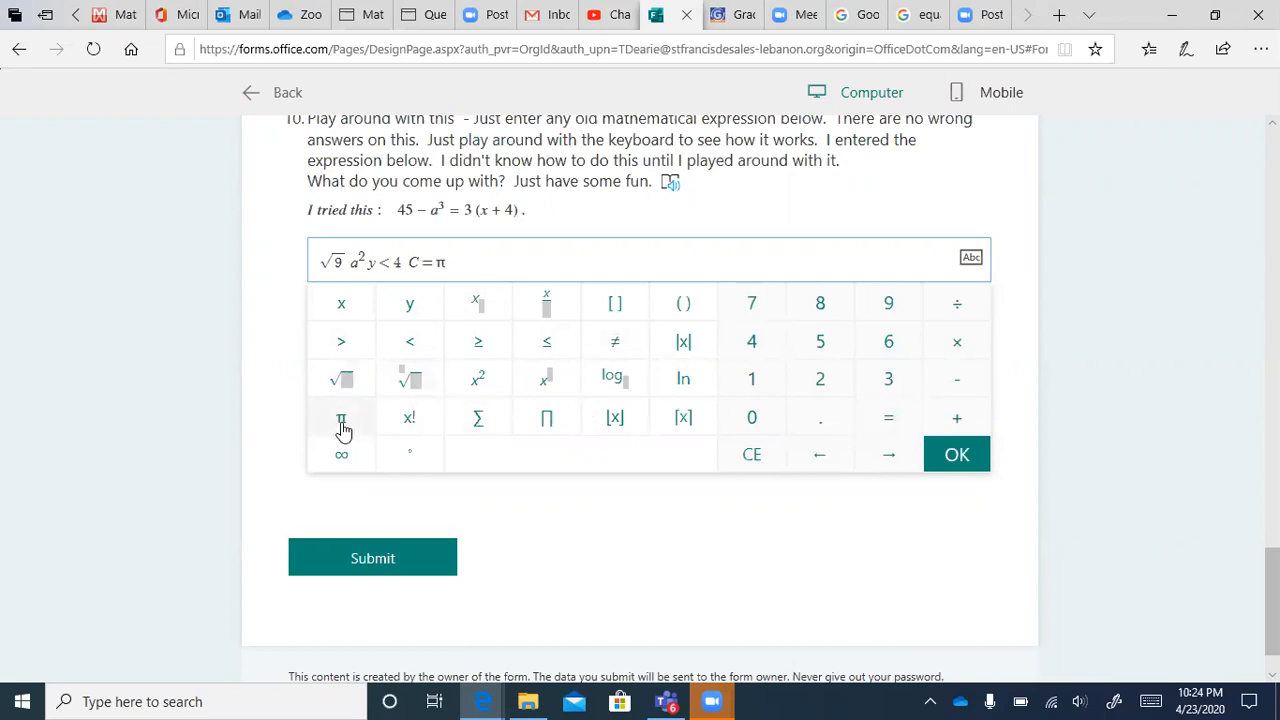
{"action": "type", "text": "d"}
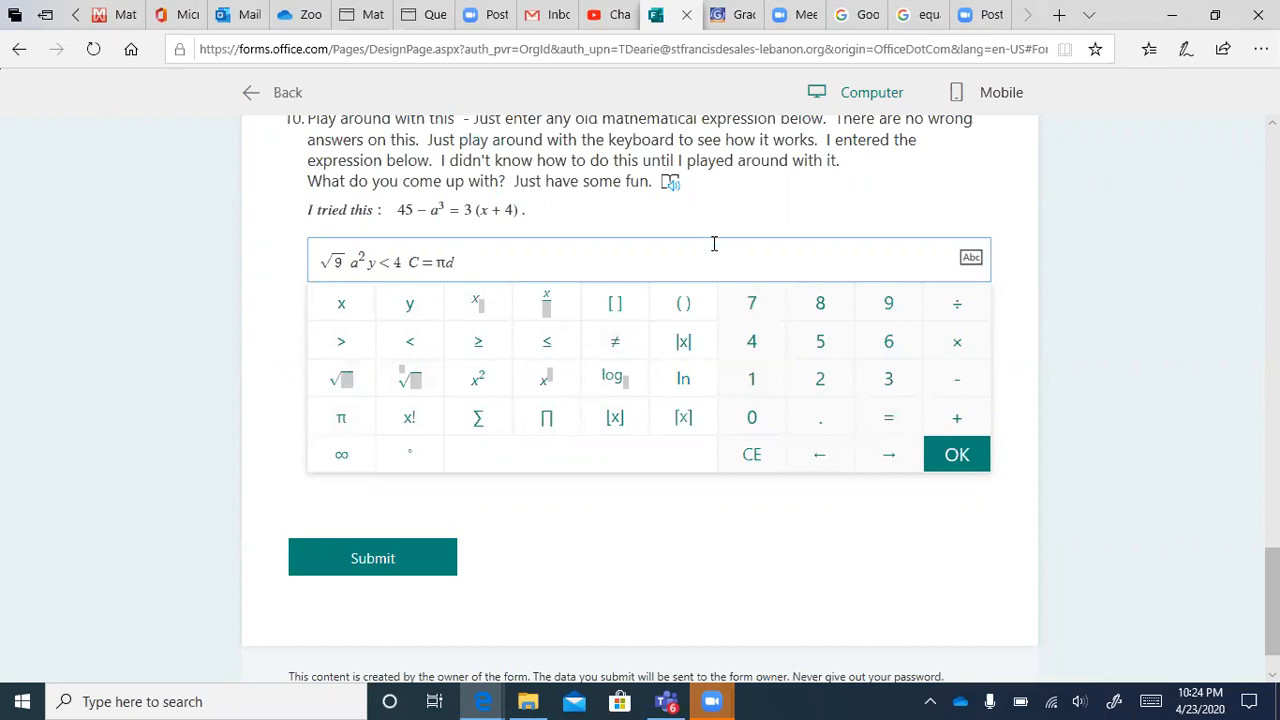
{"action": "left_click", "coordinate": [621, 346]}
{"action": "left_click", "coordinate": [546, 380]}
{"action": "type", "text": "2"}
{"action": "left_click", "coordinate": [958, 459]}
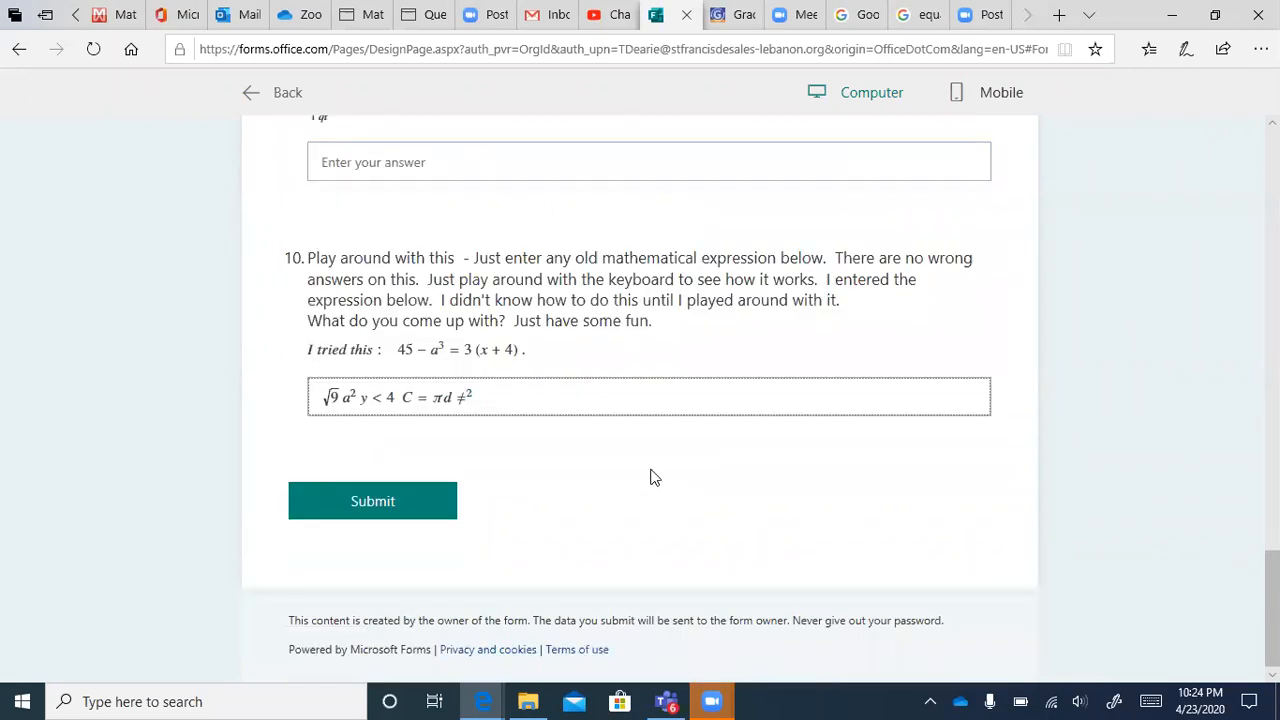
Step: Submit the form response and open its results to review the points score and the marks on questions 1 and 2
{"action": "left_click", "coordinate": [396, 513]}
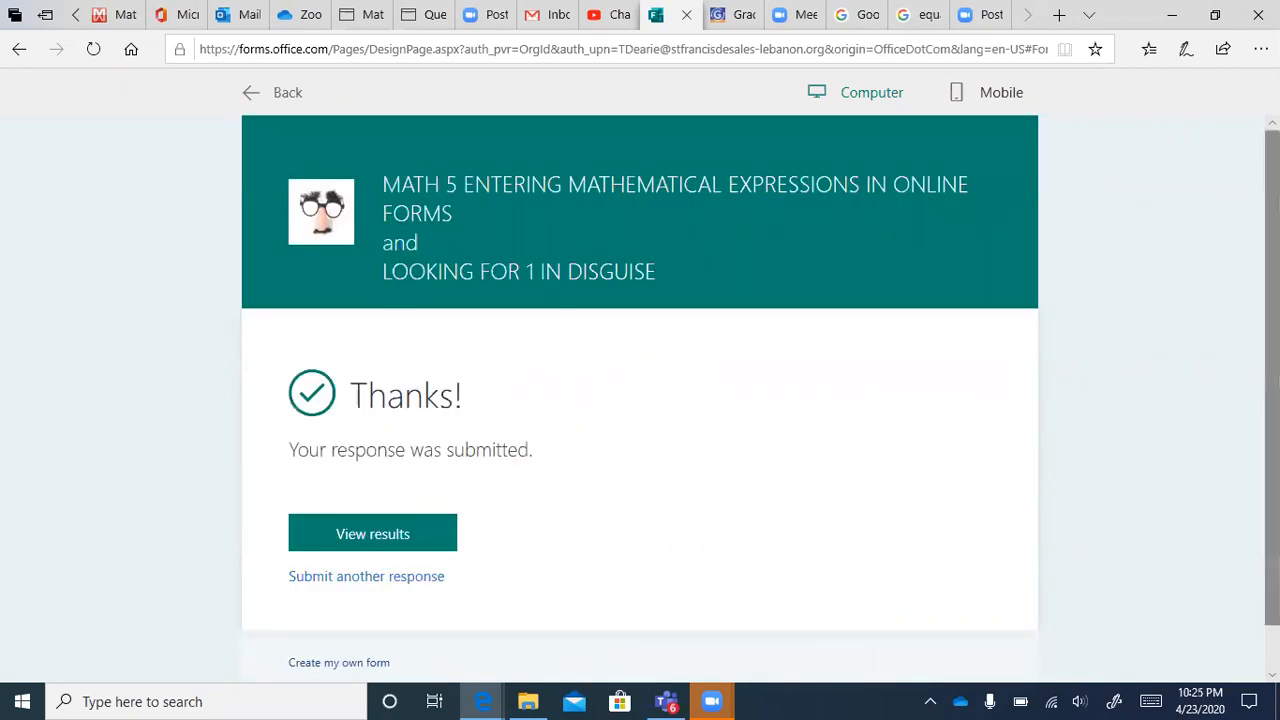
{"action": "left_click_drag", "start_coordinate": [1272, 378], "coordinate": [1272, 377]}
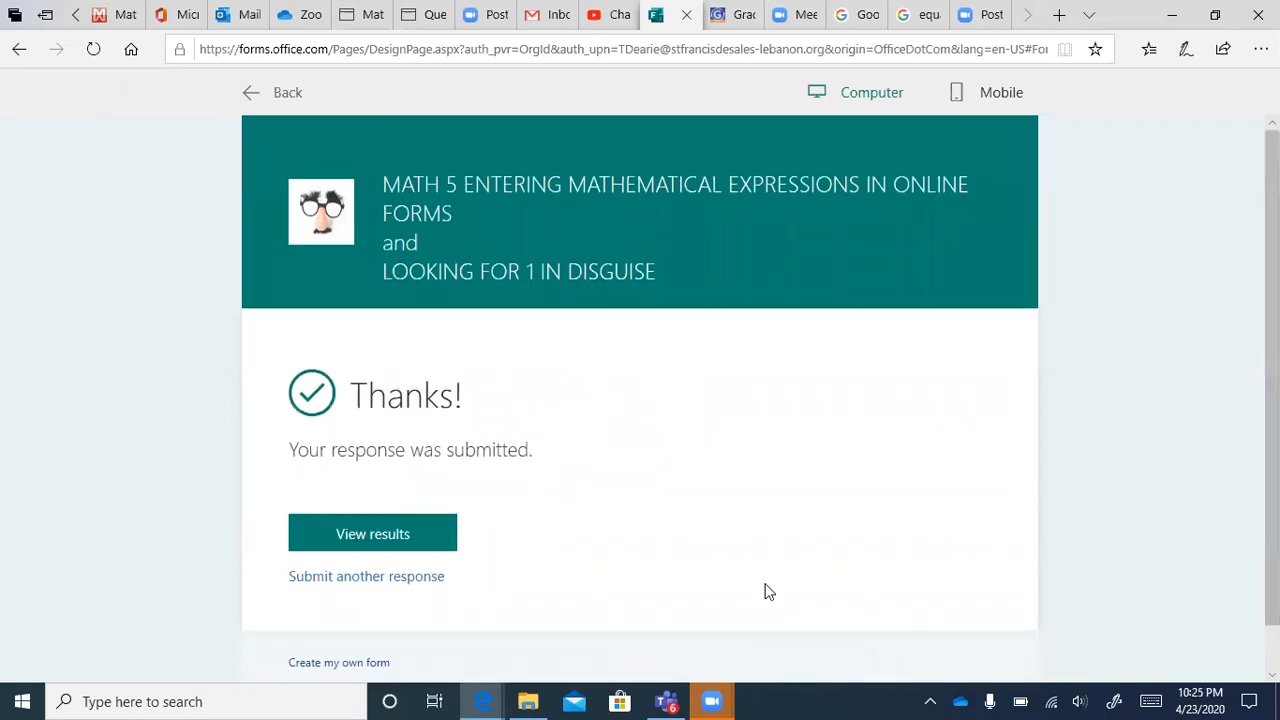
{"action": "left_click", "coordinate": [401, 538]}
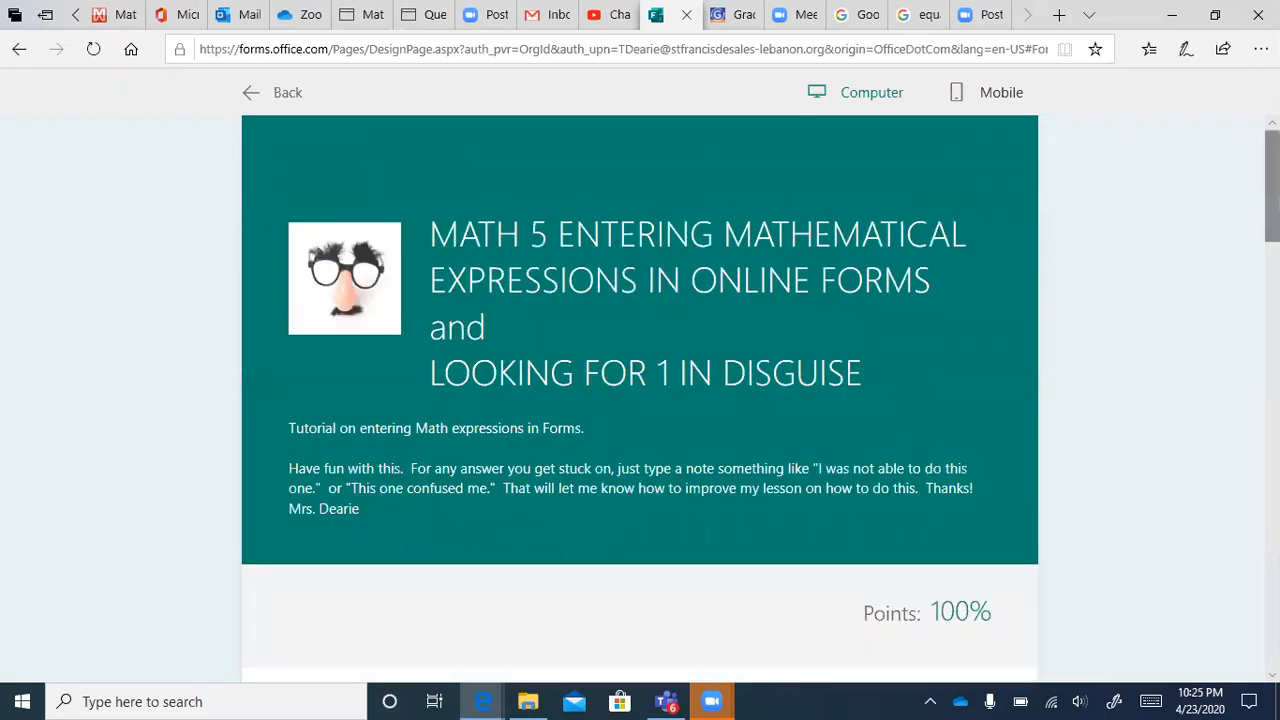
{"action": "scroll", "coordinate": [1277, 563], "scroll_direction": "down", "scroll_amount": 3}
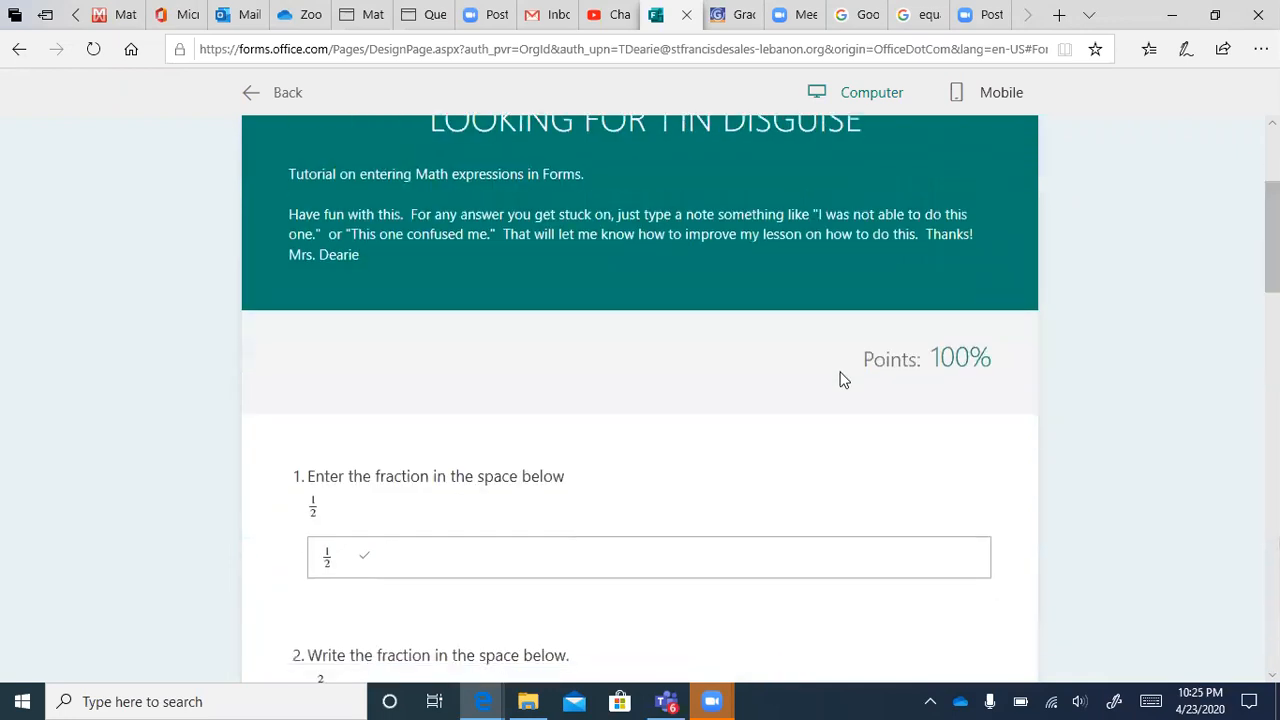
{"action": "left_click_drag", "start_coordinate": [860, 362], "coordinate": [1049, 360]}
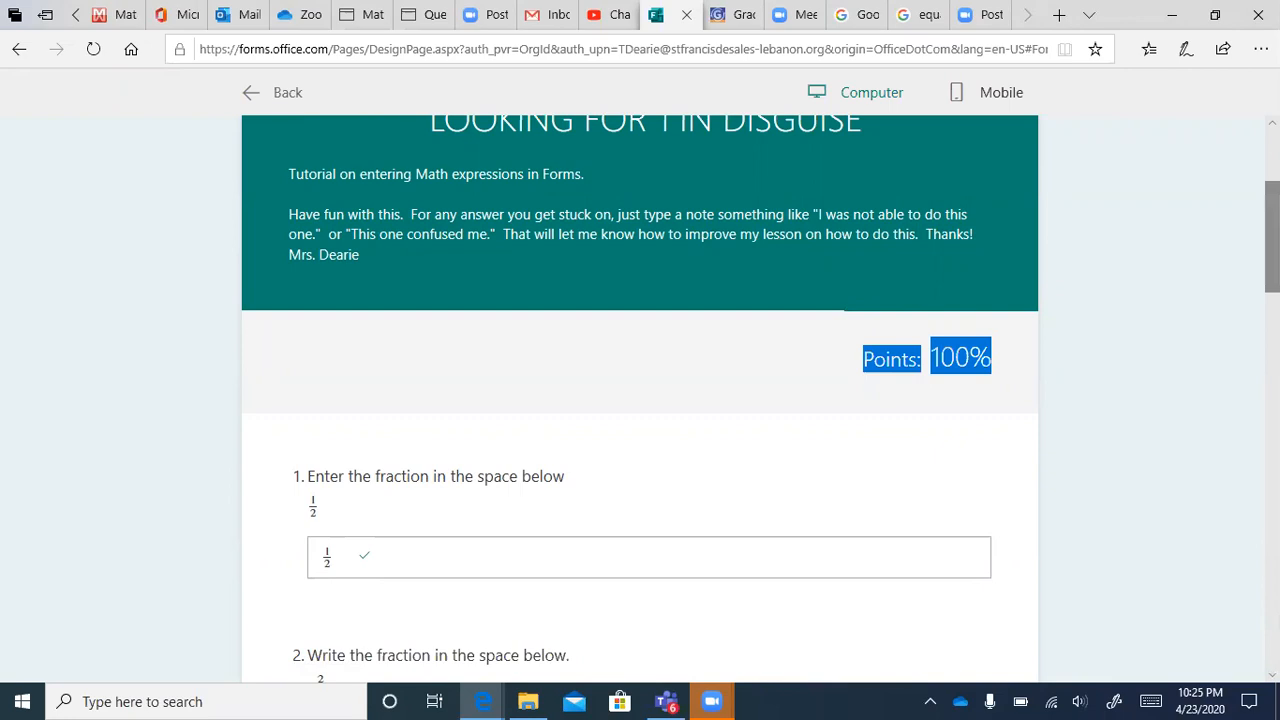
{"action": "scroll", "coordinate": [1080, 231], "scroll_direction": "down", "scroll_amount": 2}
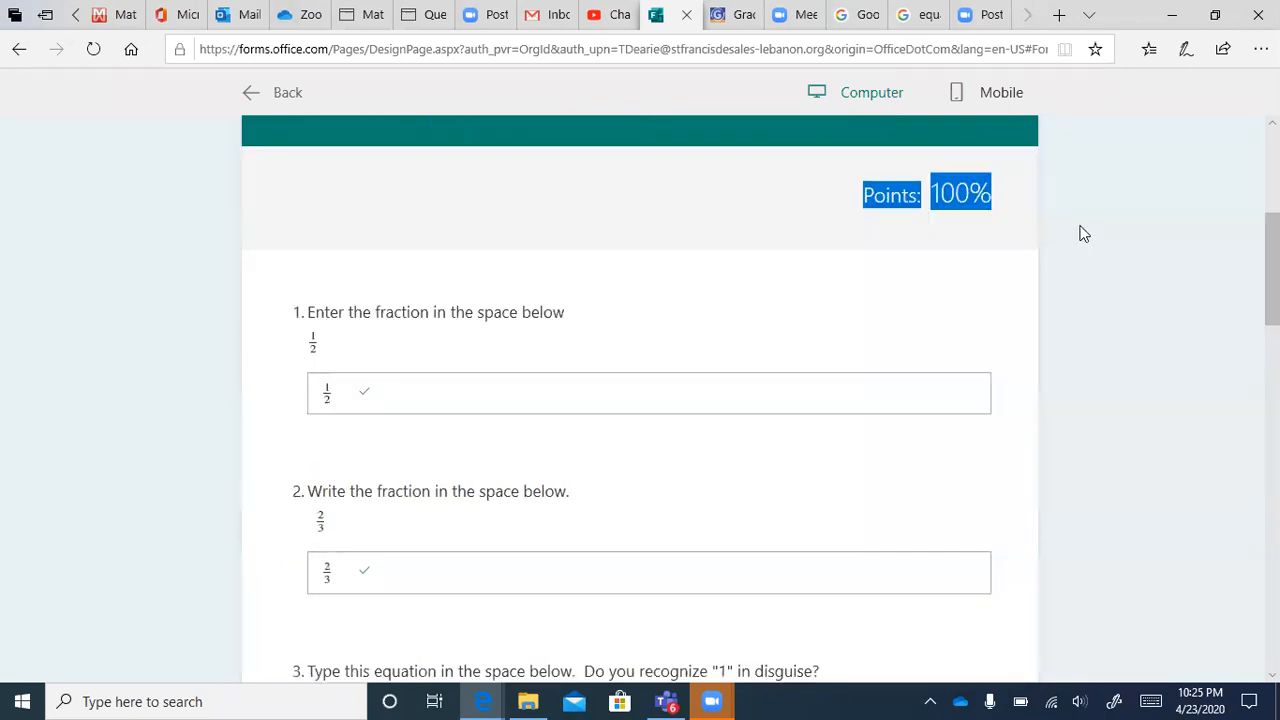
{"action": "left_click", "coordinate": [995, 228]}
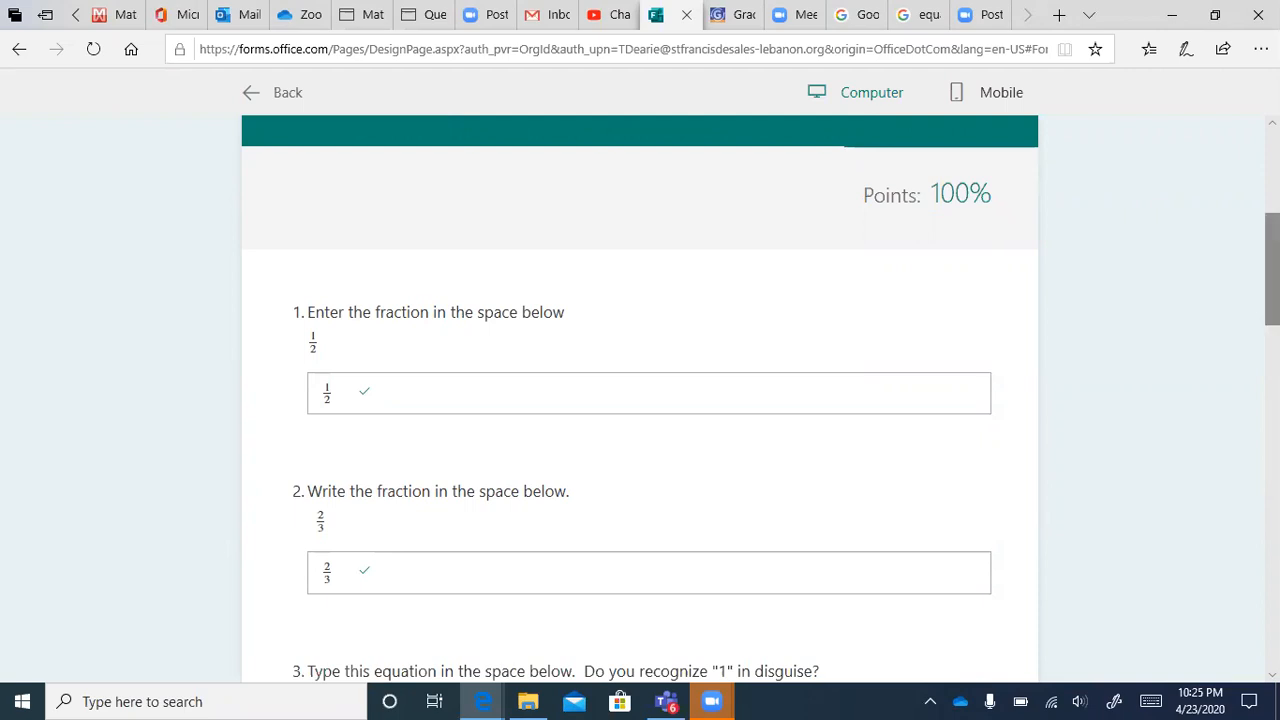
{"action": "mouse_move", "coordinate": [1272, 269]}
{"action": "left_mouse_down"}
{"action": "mouse_move", "coordinate": [1272, 186]}
{"action": "mouse_move", "coordinate": [1272, 270]}
{"action": "left_mouse_up"}
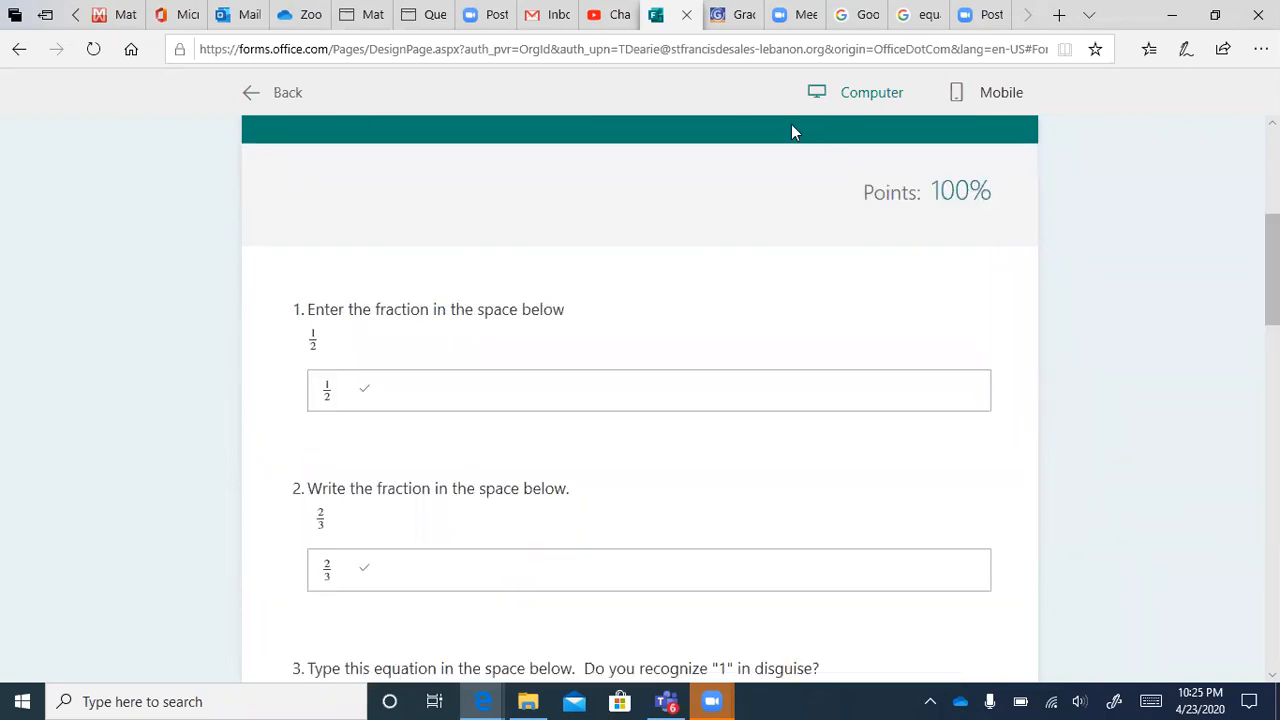